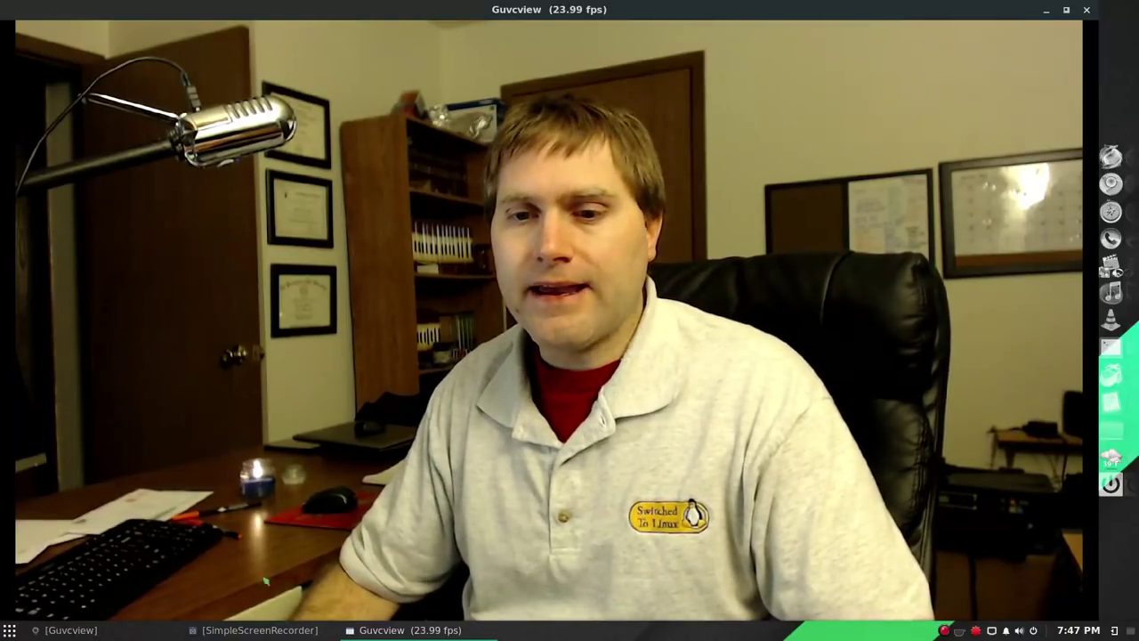
Step: Shrink the full-screen webcam window and launch the Lollypop music player
{"action": "key", "text": "alt+F5"}
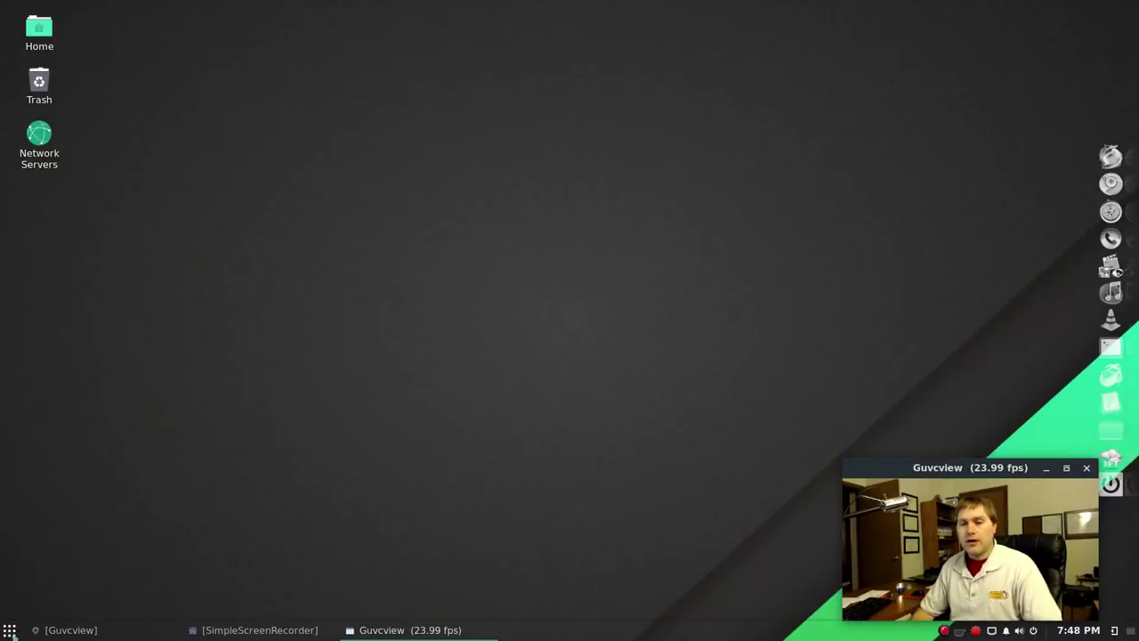
{"action": "left_click", "coordinate": [10, 632]}
{"action": "type", "text": "lol"}
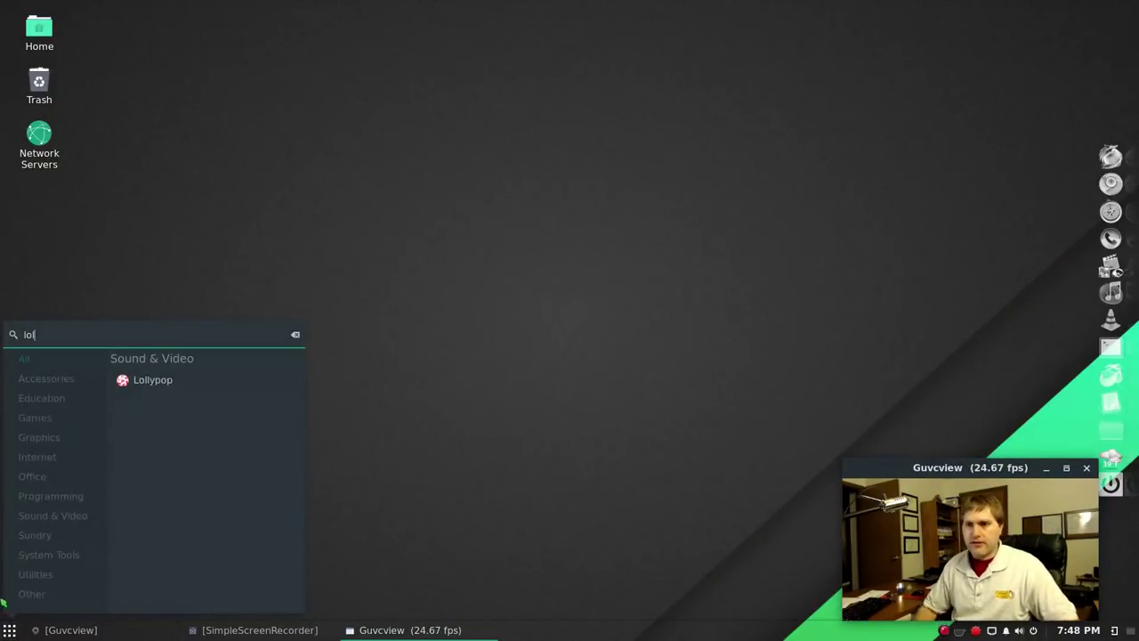
{"action": "left_click", "coordinate": [164, 389]}
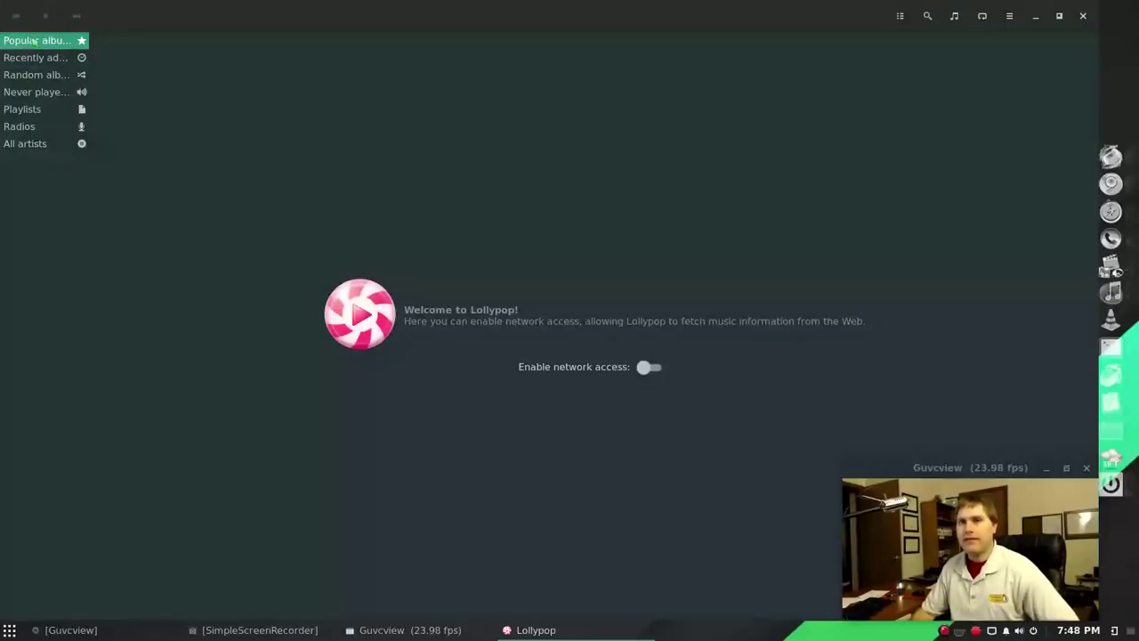
Step: Look through the library views for recently added, random and never played albums, playlists, radios and all artists
{"action": "left_click", "coordinate": [42, 58]}
{"action": "left_click", "coordinate": [42, 75]}
{"action": "left_click", "coordinate": [42, 92]}
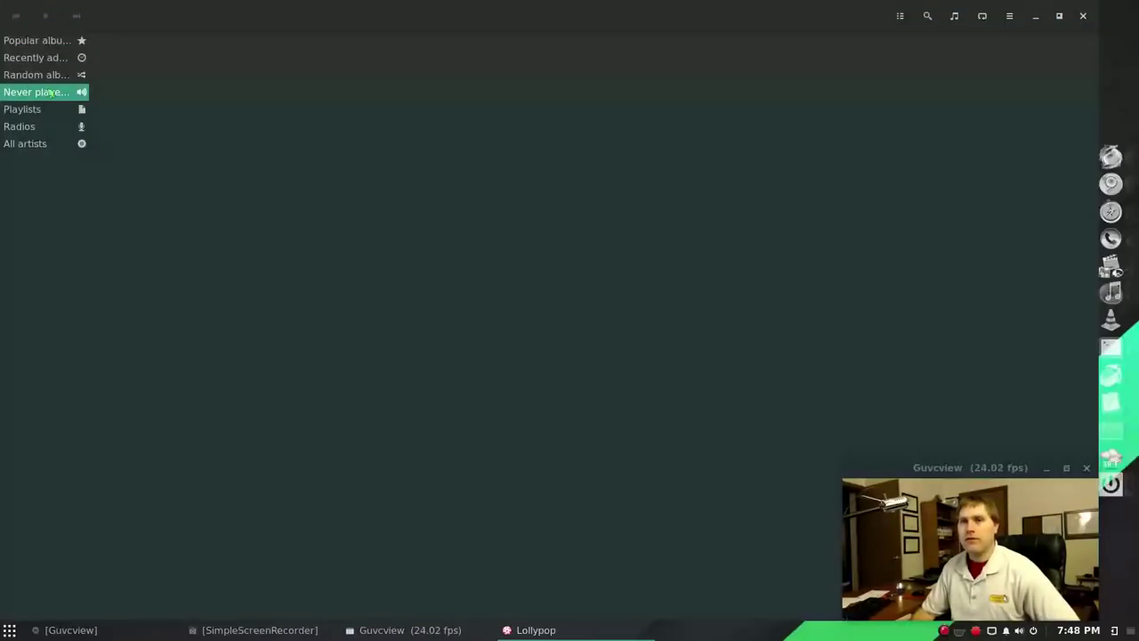
{"action": "left_click", "coordinate": [43, 76]}
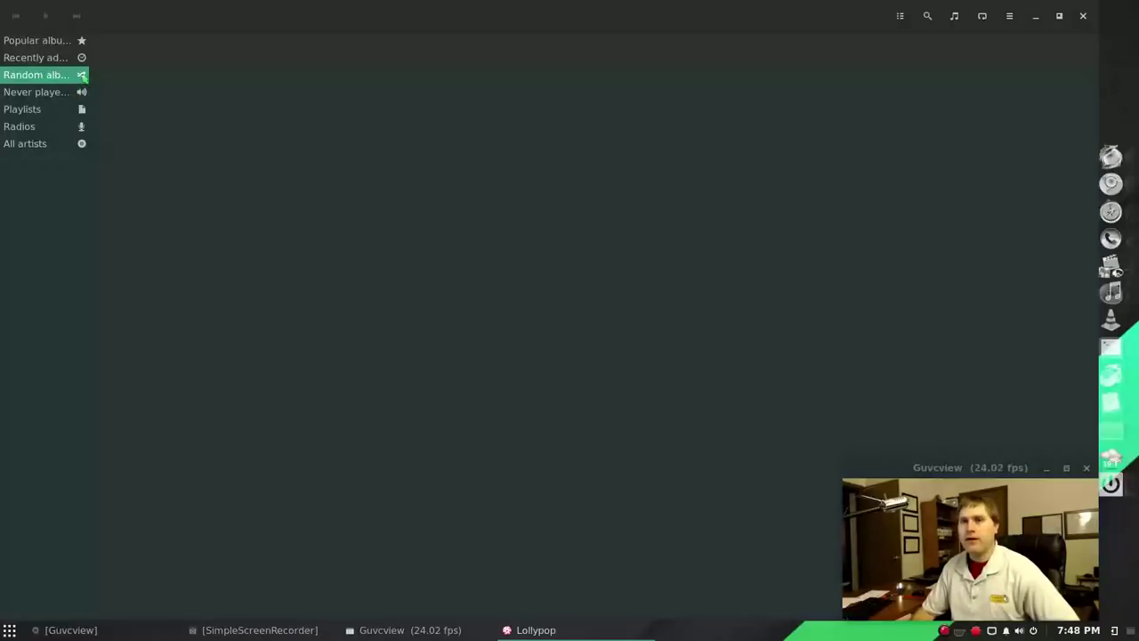
{"action": "left_click", "coordinate": [40, 91]}
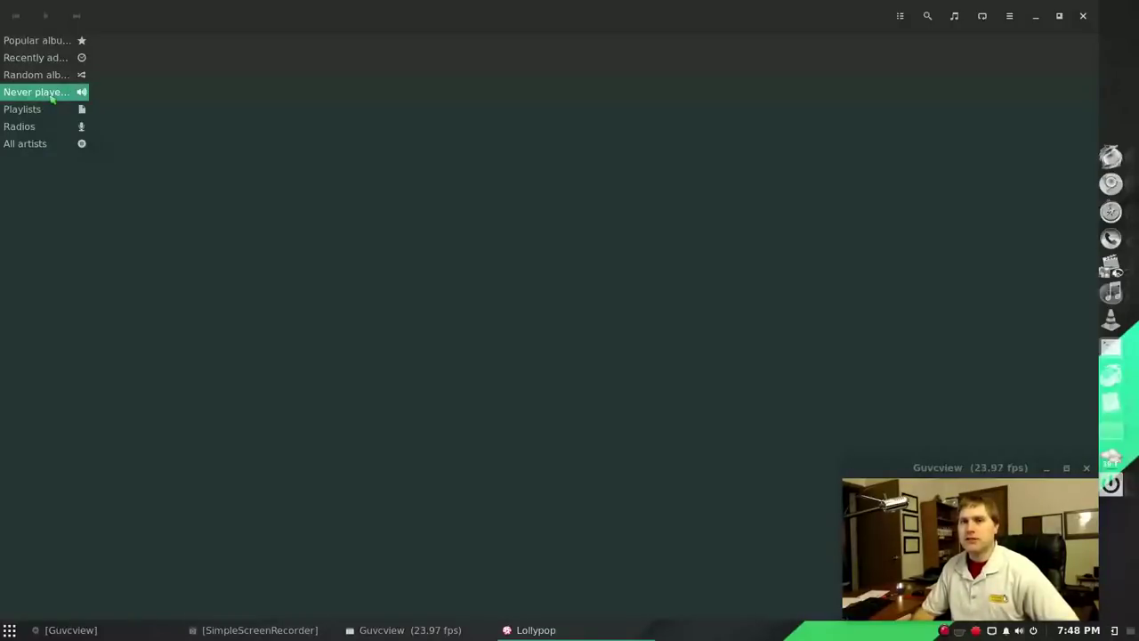
{"action": "left_click", "coordinate": [31, 109]}
{"action": "left_click", "coordinate": [33, 130]}
{"action": "left_click", "coordinate": [34, 143]}
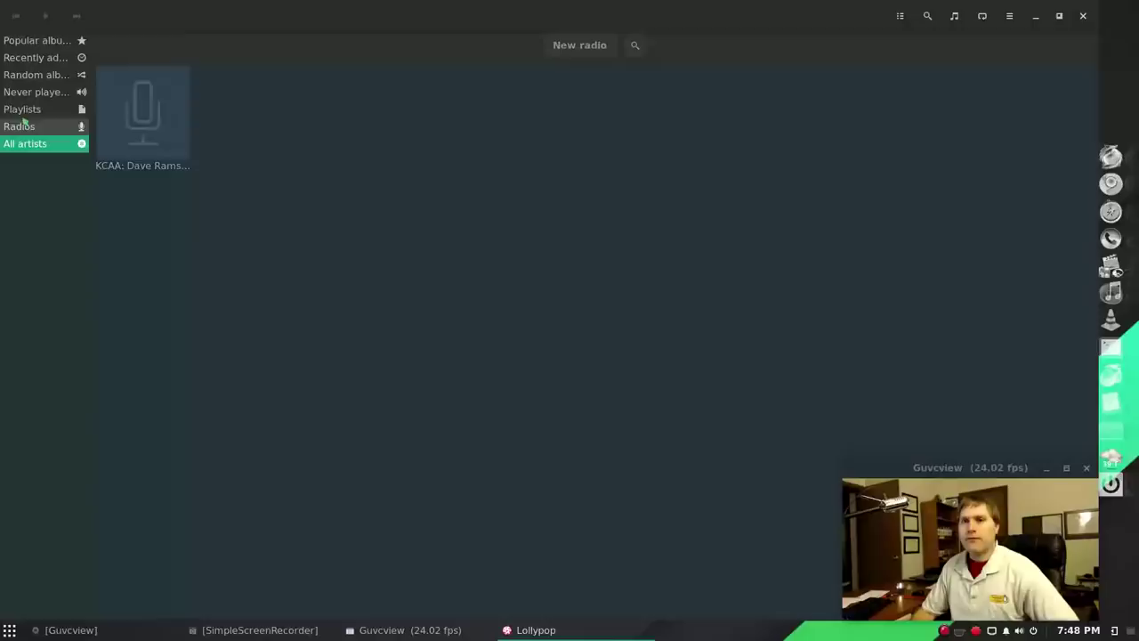
{"action": "left_click", "coordinate": [36, 109]}
{"action": "left_click", "coordinate": [37, 127]}
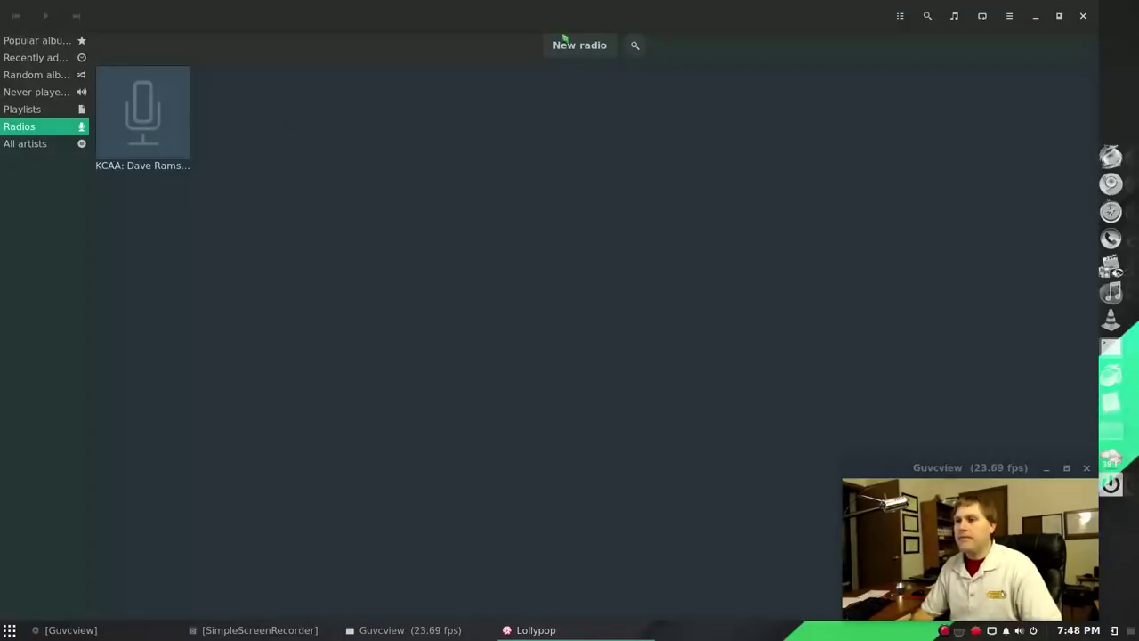
Step: Examine the form for adding a new radio by name and address, and close it without entering anything
{"action": "left_click", "coordinate": [573, 48]}
{"action": "left_click", "coordinate": [606, 104]}
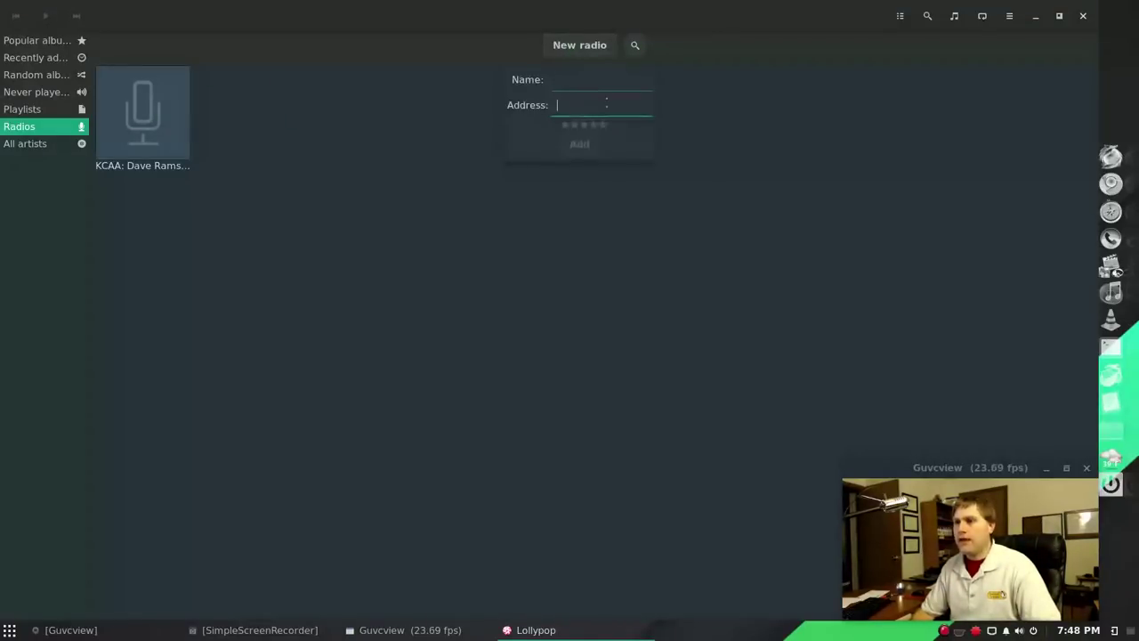
{"action": "left_click", "coordinate": [671, 84]}
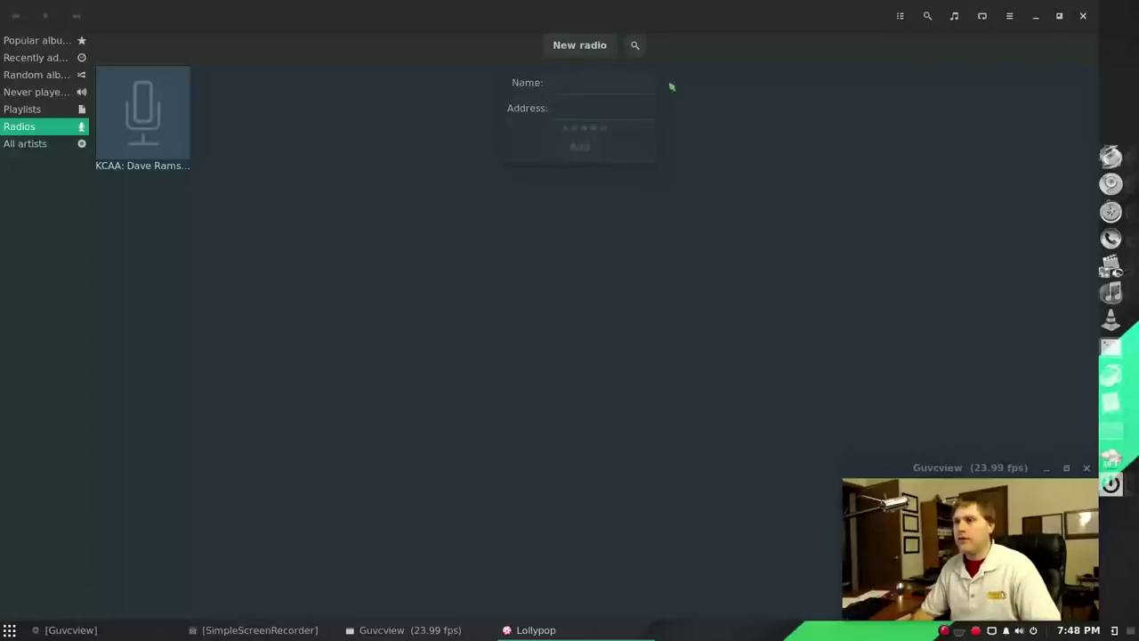
Step: Search the online radio directory for "classic hits" and browse the stations
{"action": "left_click", "coordinate": [644, 49]}
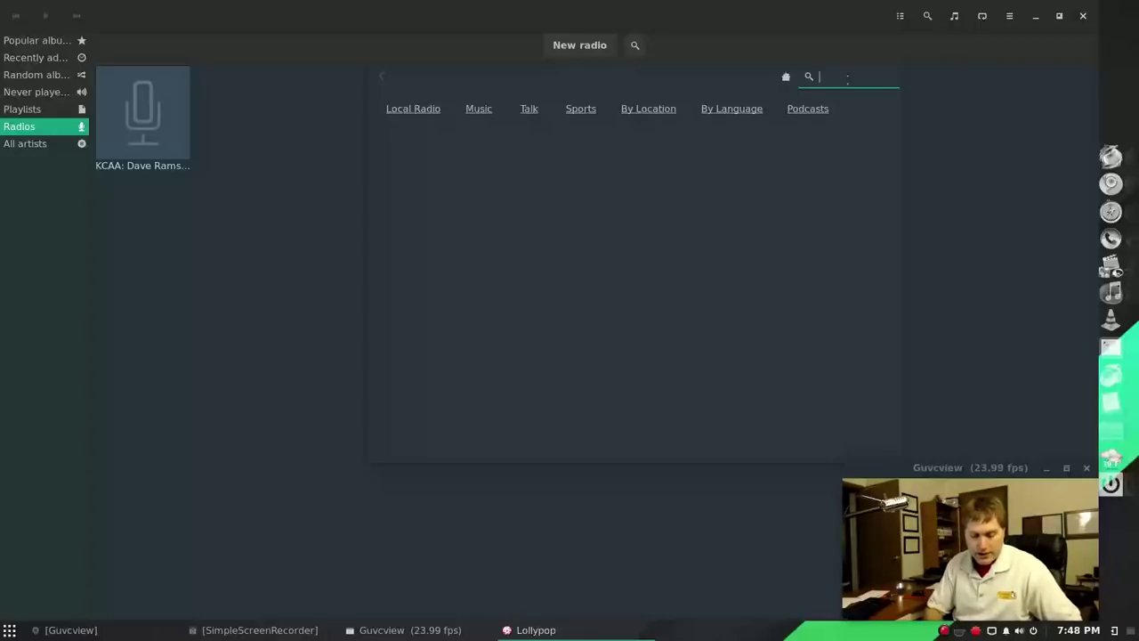
{"action": "type", "text": "classic hits"}
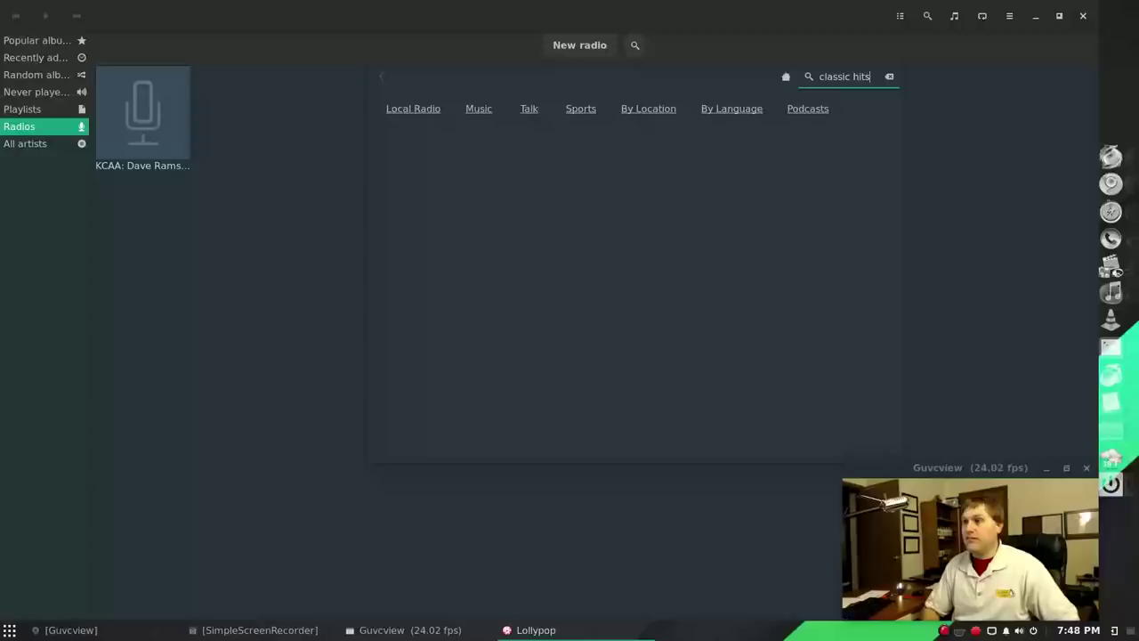
{"action": "key", "text": "Return"}
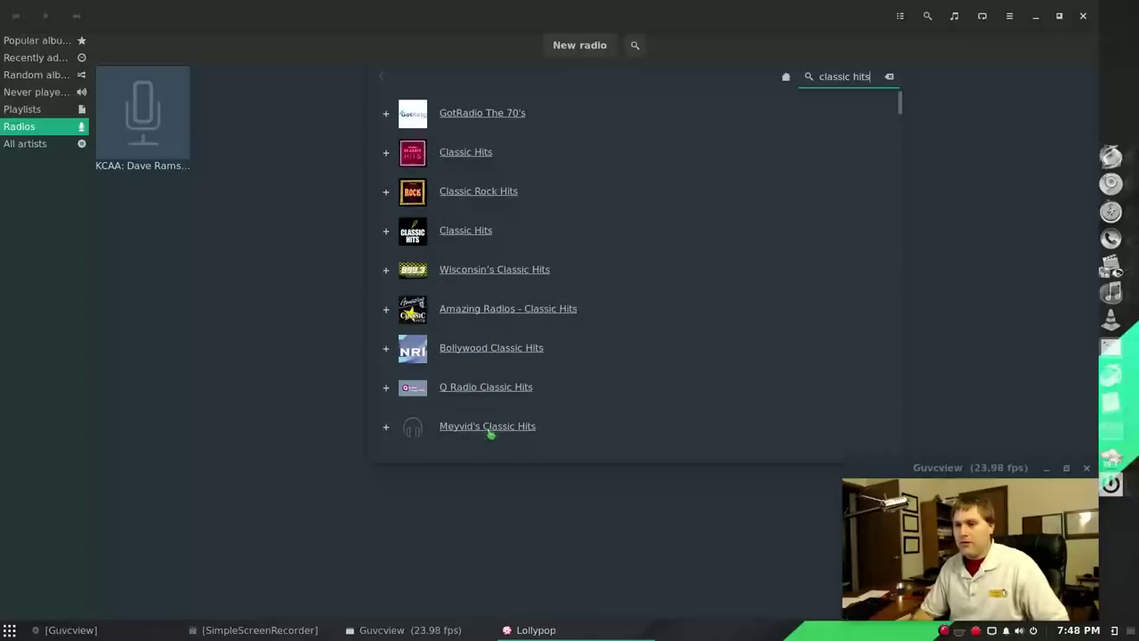
{"action": "scroll", "coordinate": [552, 328], "scroll_direction": "down", "scroll_amount": 1}
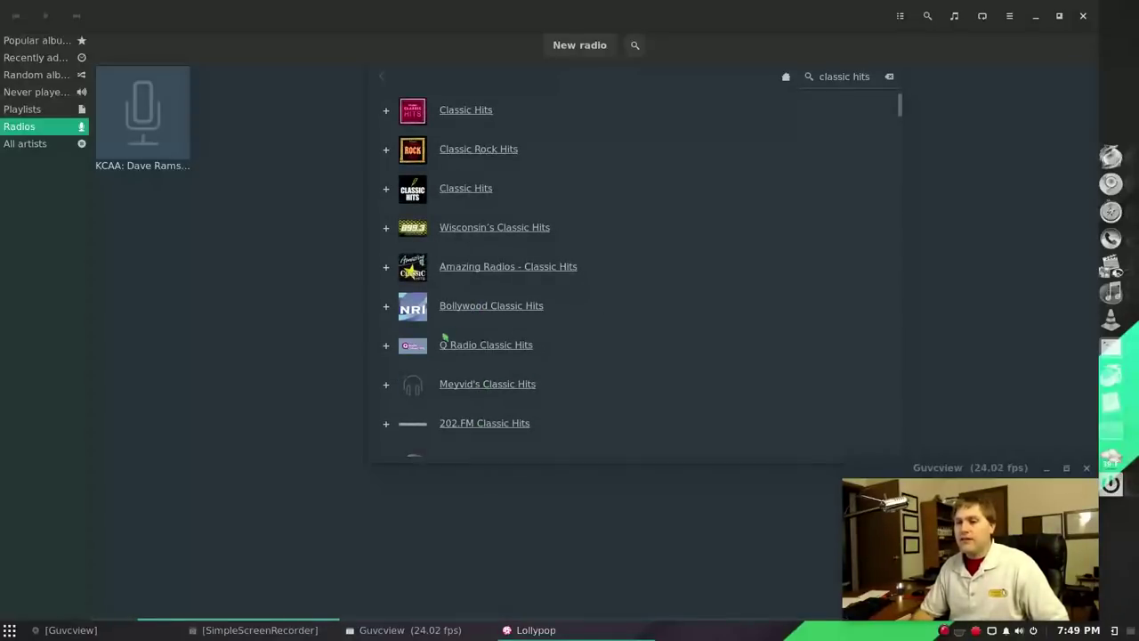
Step: Add the Meyvid's Classic Hits station to the radios and pause its playback
{"action": "left_click", "coordinate": [386, 386]}
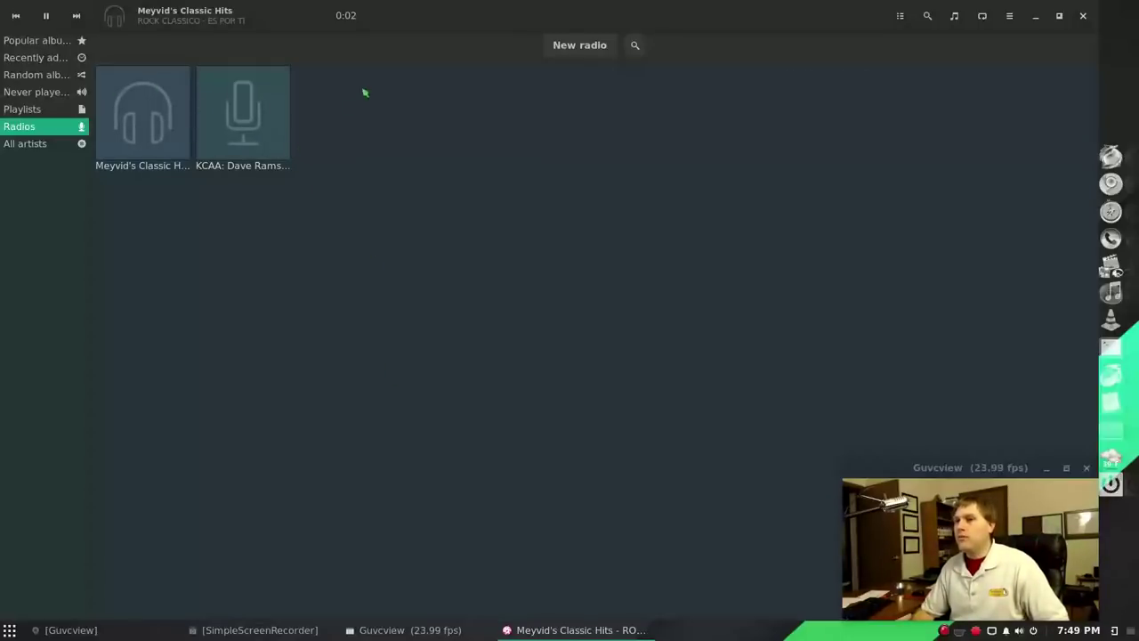
{"action": "left_click", "coordinate": [48, 16]}
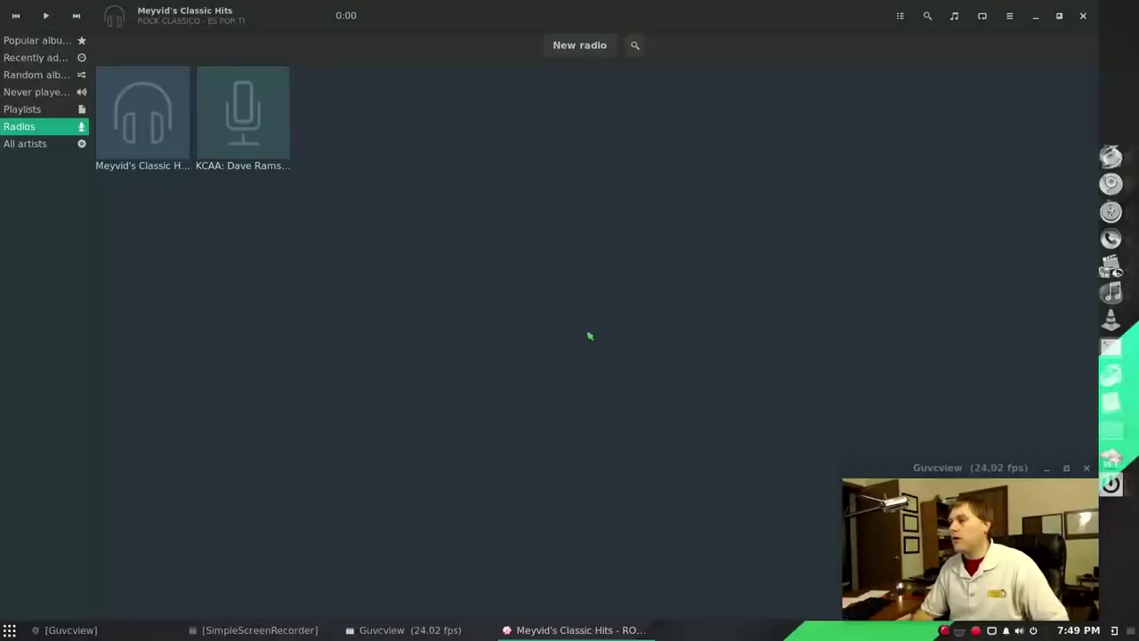
Step: Delete the KCAA station and the Meyvid's Classic Hits station from the favorite radios
{"action": "mouse_move", "coordinate": [272, 146]}
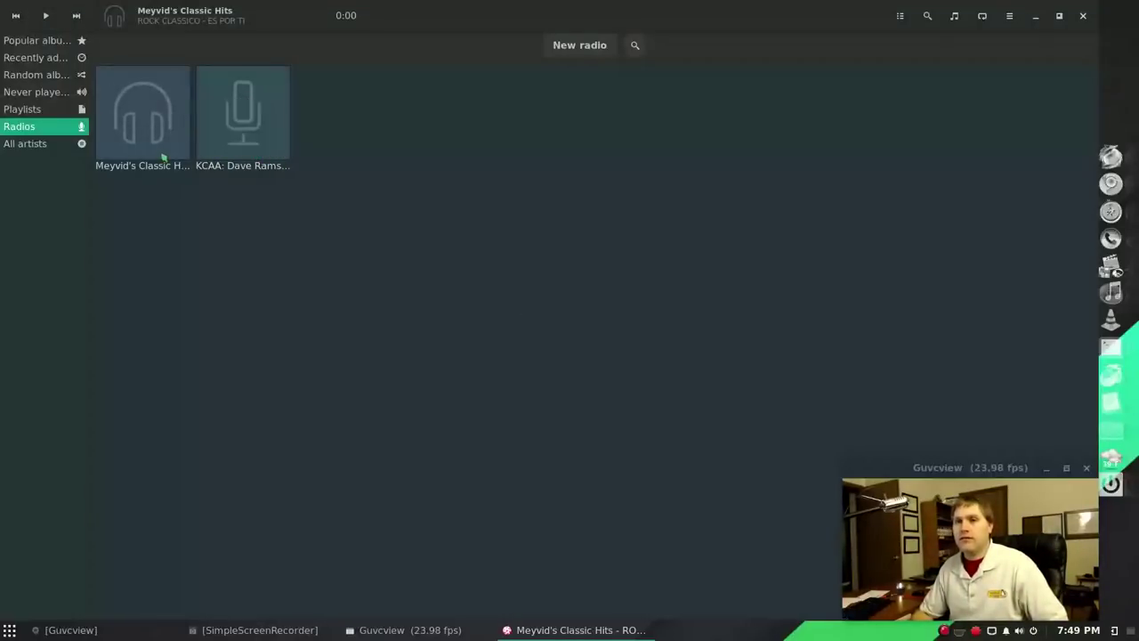
{"action": "mouse_move", "coordinate": [145, 143]}
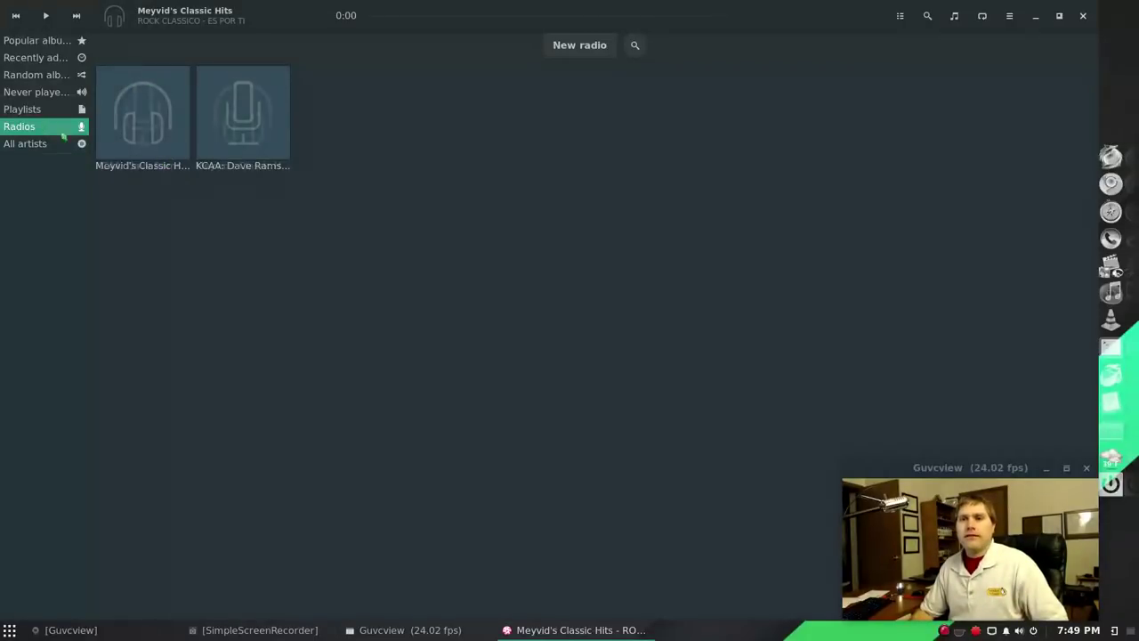
{"action": "left_click", "coordinate": [53, 127]}
{"action": "mouse_move", "coordinate": [168, 168]}
{"action": "left_click", "coordinate": [178, 147]}
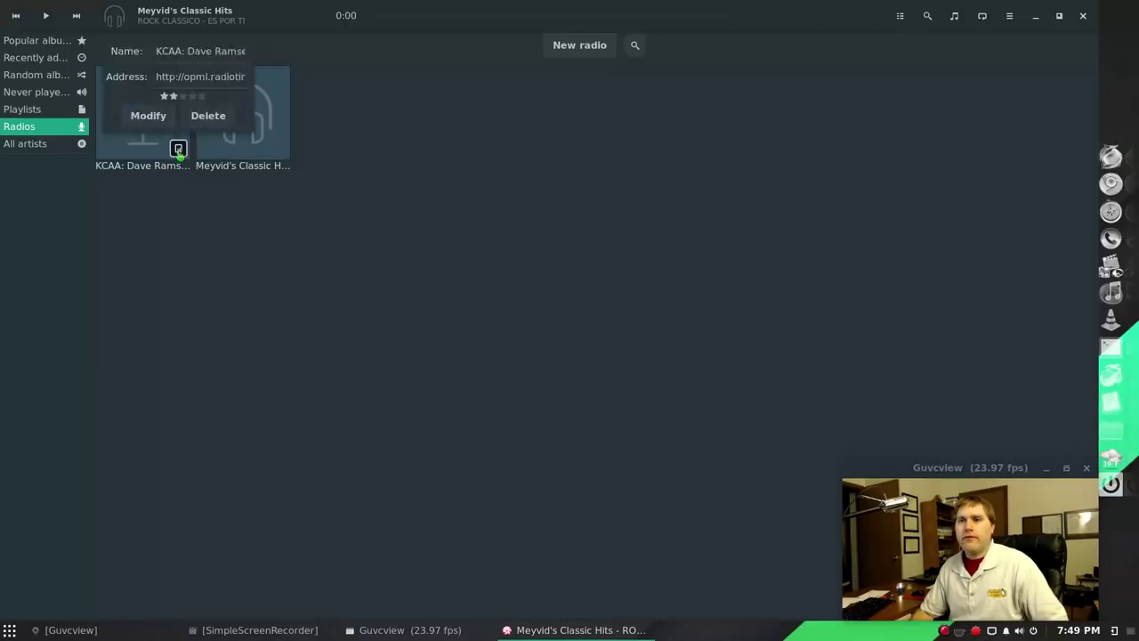
{"action": "left_click", "coordinate": [208, 115]}
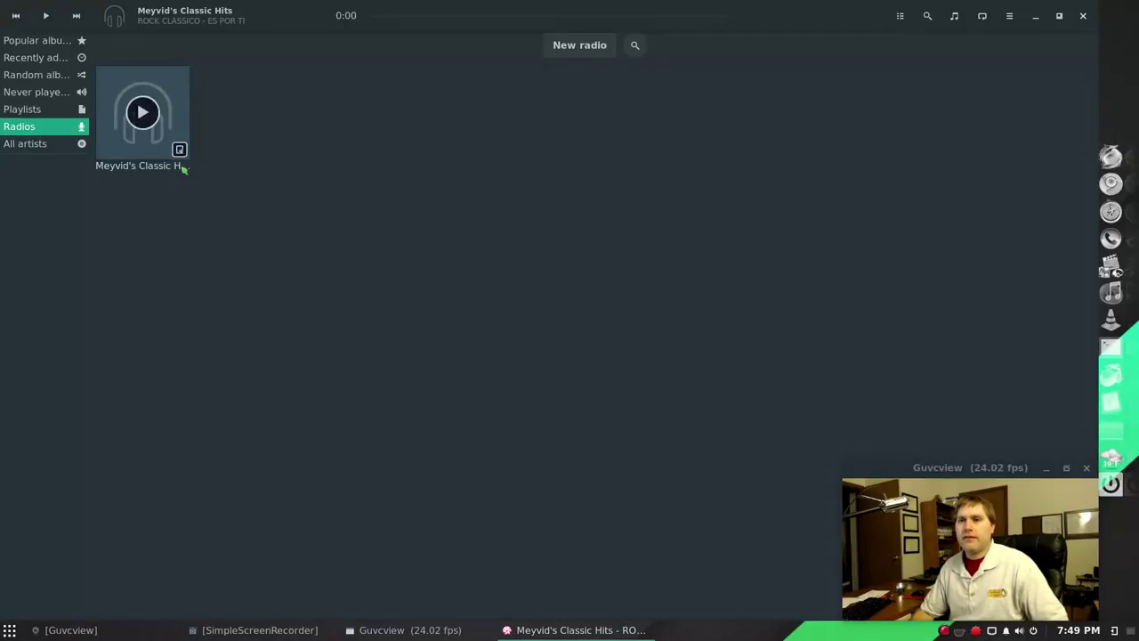
{"action": "left_click", "coordinate": [178, 148]}
{"action": "left_click", "coordinate": [208, 116]}
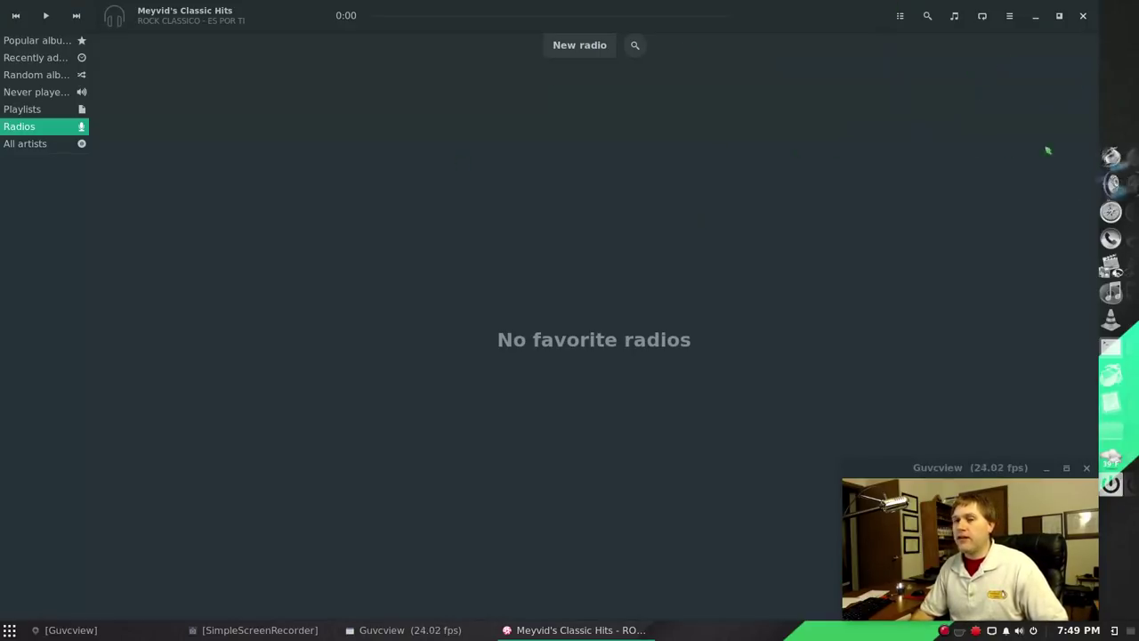
Step: Open the Preferences and review the Appearance, Behaviour, Music and Web settings
{"action": "left_click", "coordinate": [1009, 15]}
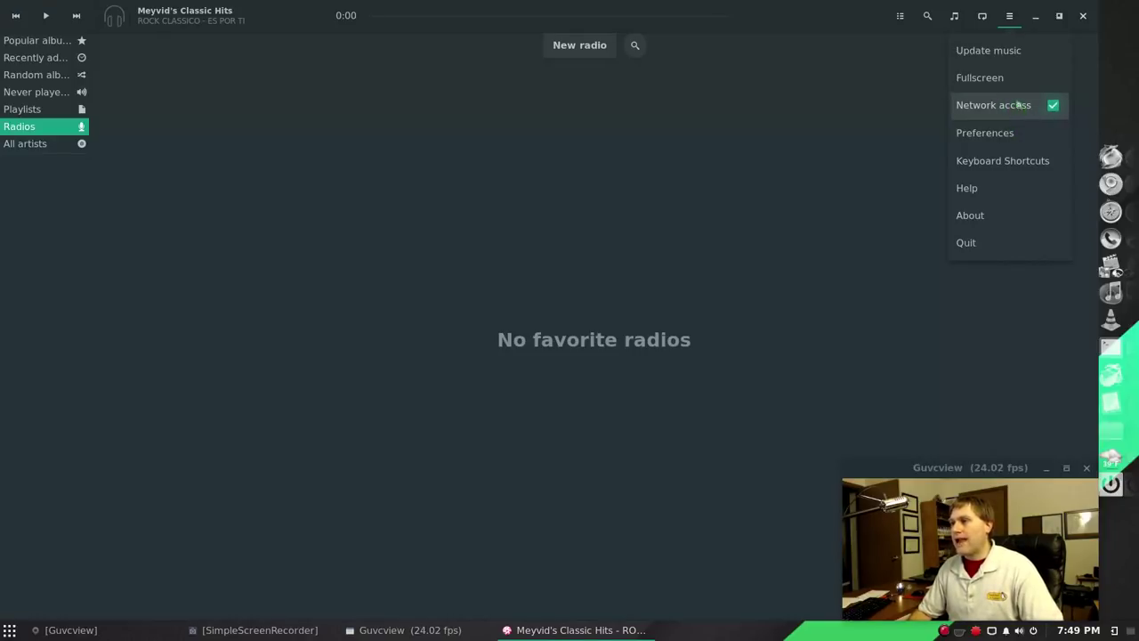
{"action": "left_click", "coordinate": [997, 132]}
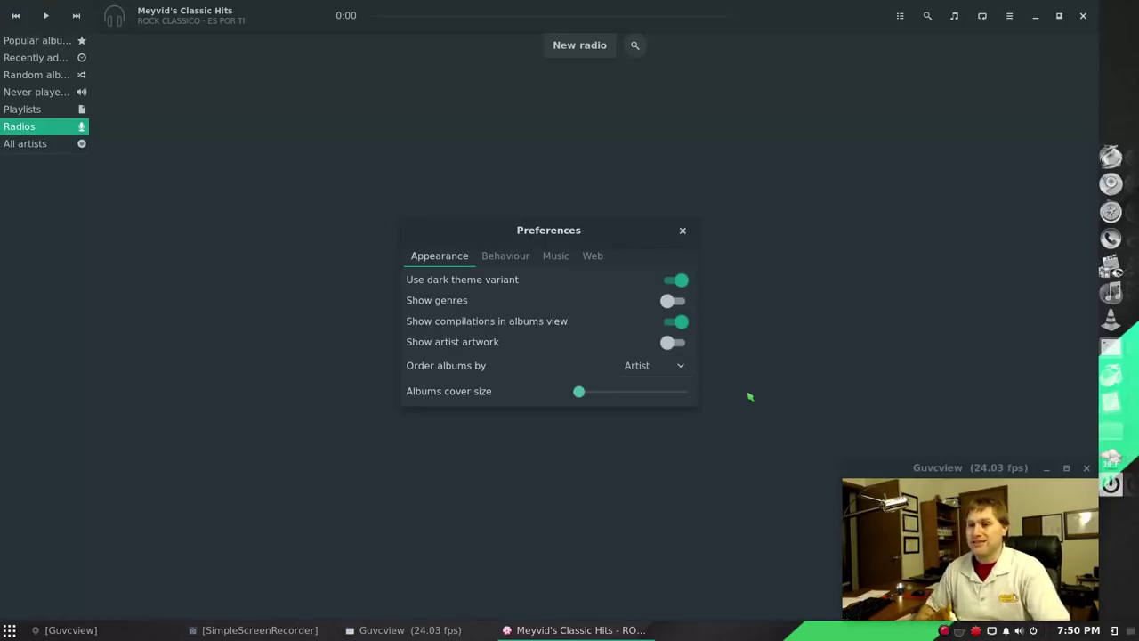
{"action": "left_click", "coordinate": [513, 262]}
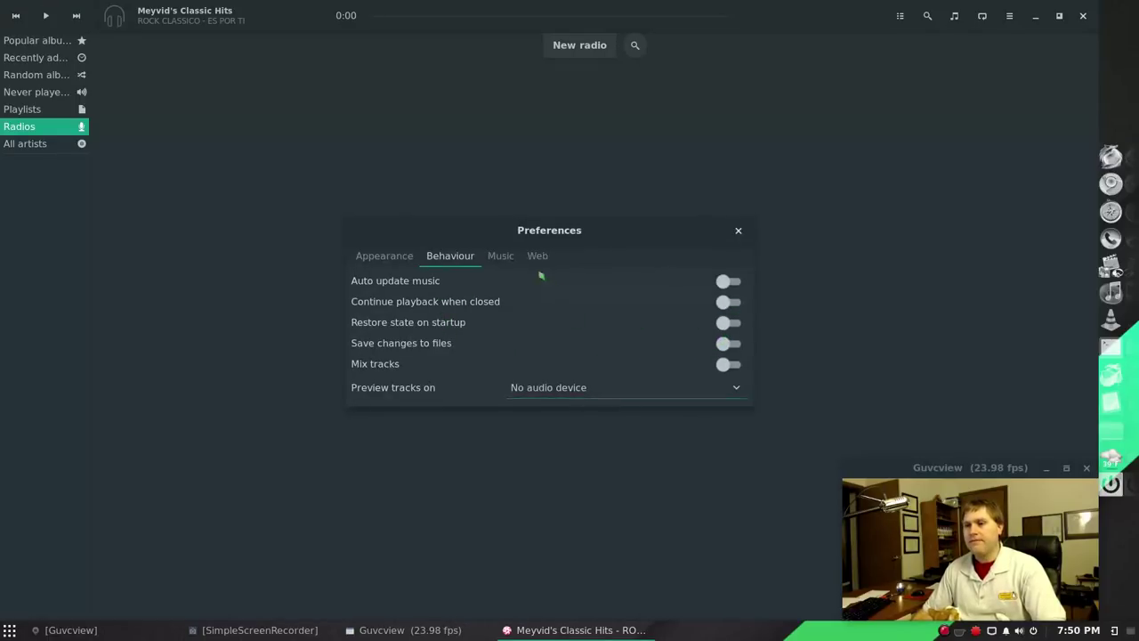
{"action": "left_click", "coordinate": [504, 256]}
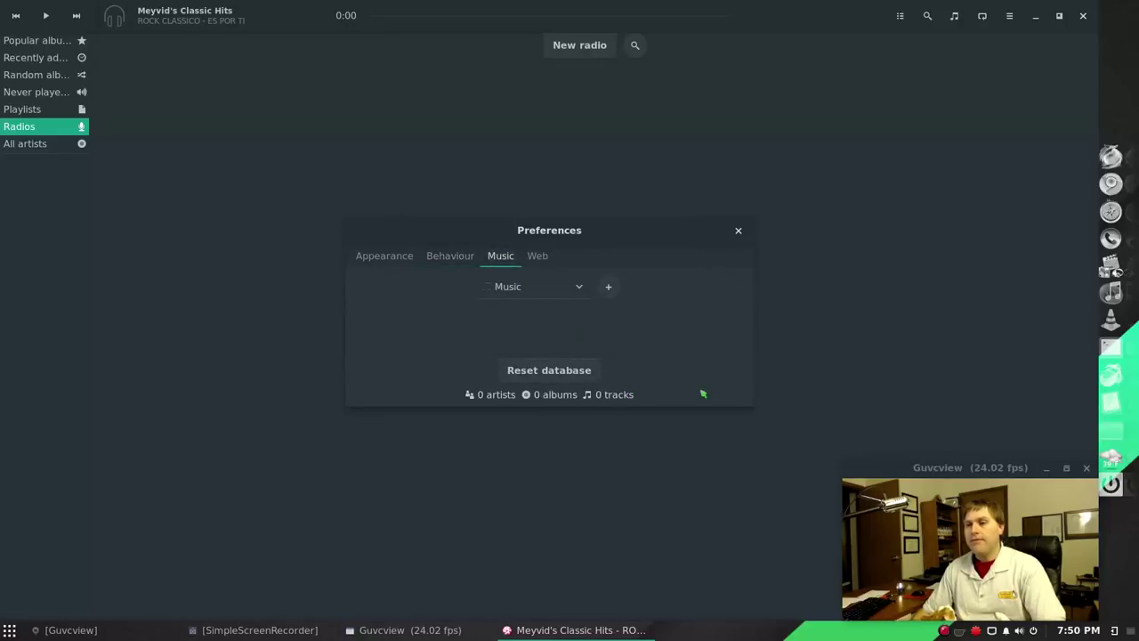
{"action": "left_click", "coordinate": [538, 257]}
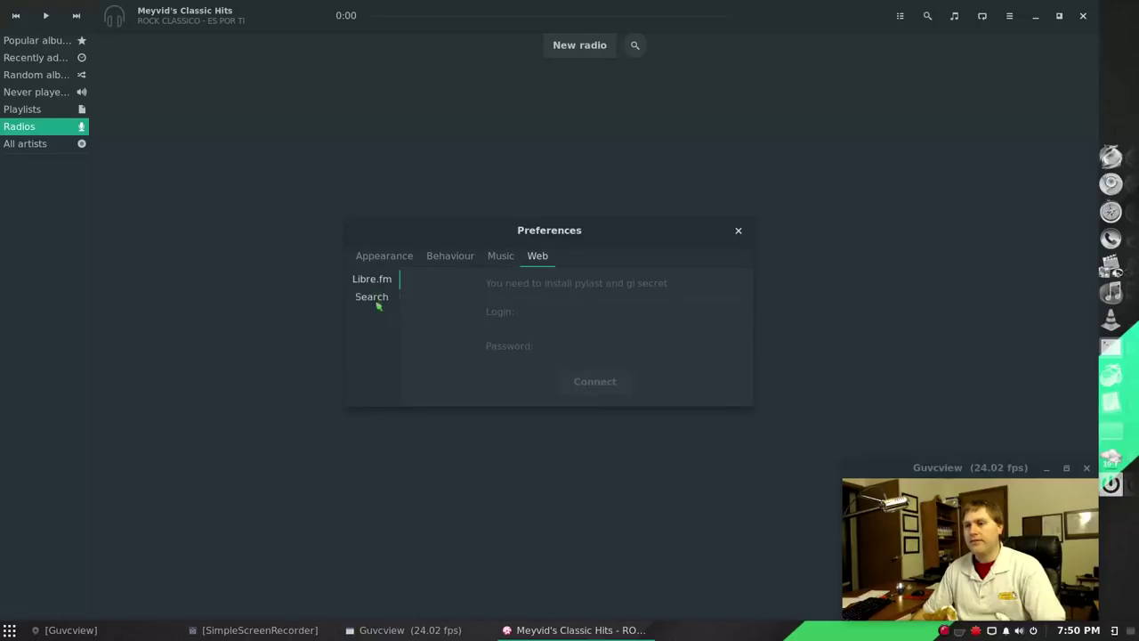
Step: Try adding a second folder entry to the Music preferences, and remove it again
{"action": "left_click", "coordinate": [499, 257]}
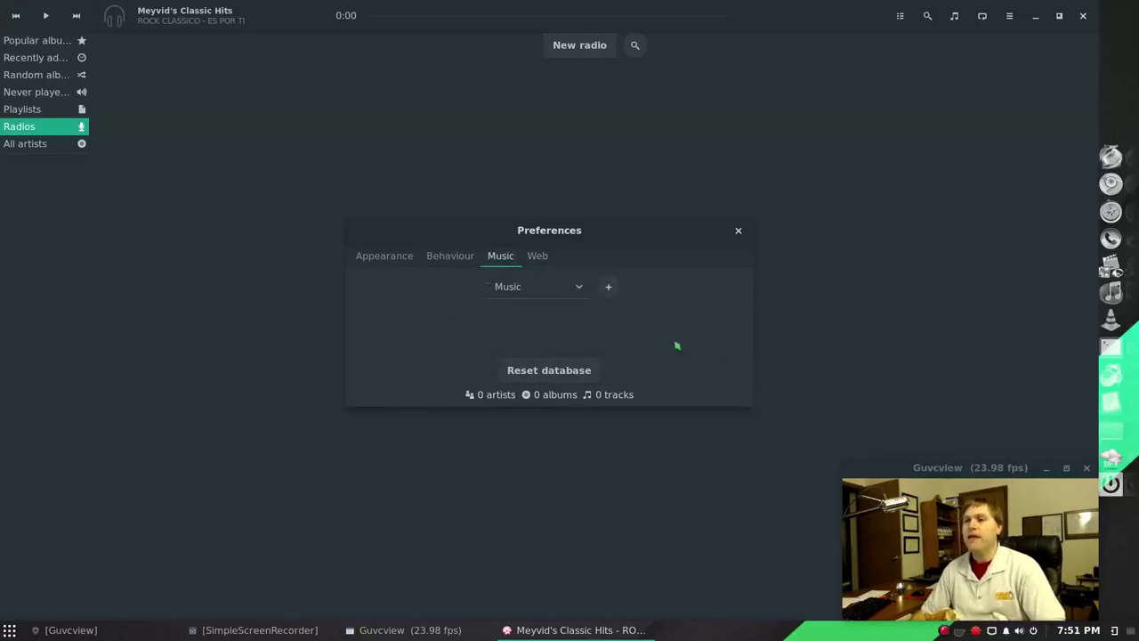
{"action": "left_click", "coordinate": [609, 289]}
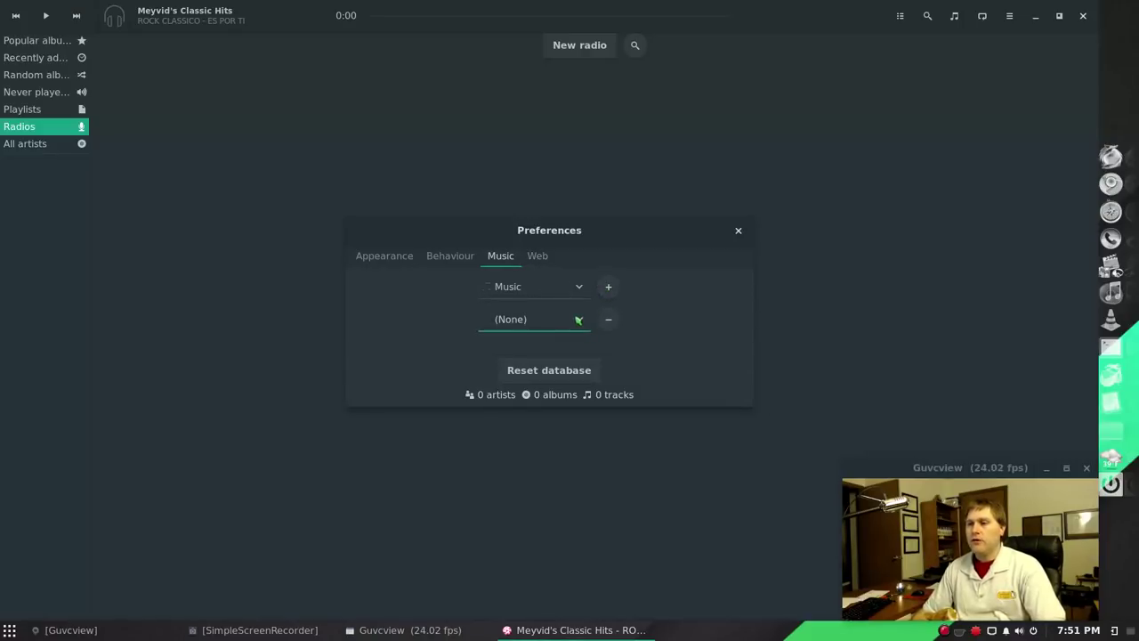
{"action": "left_click", "coordinate": [608, 320]}
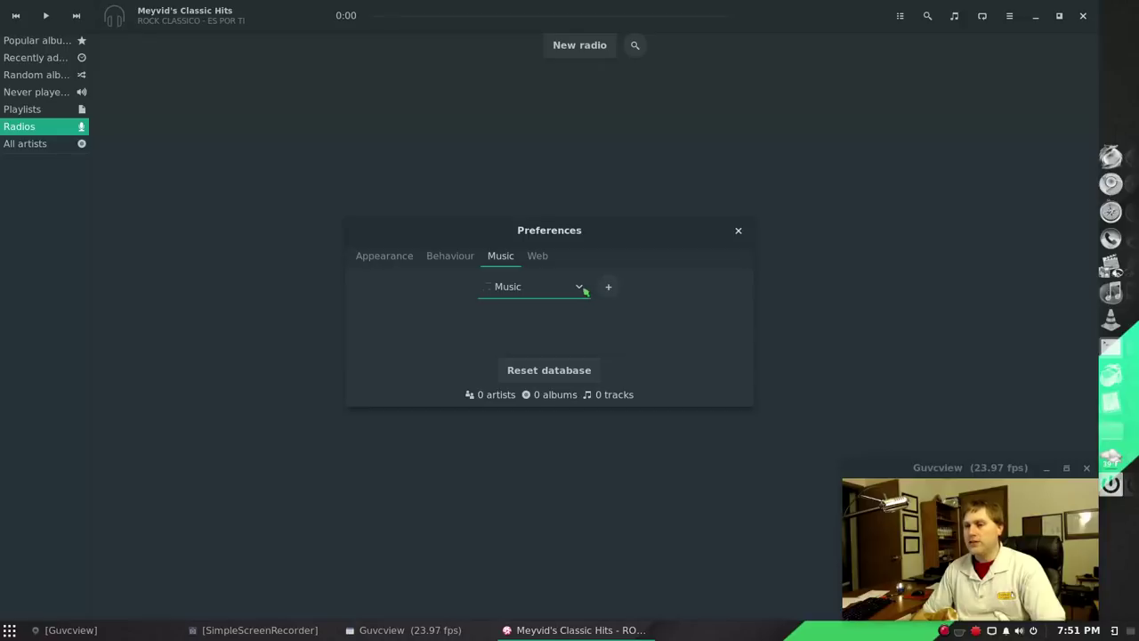
Step: Try to set the music folder to another location using the server address smb://192.168.1.140/admin/
{"action": "left_click", "coordinate": [578, 287]}
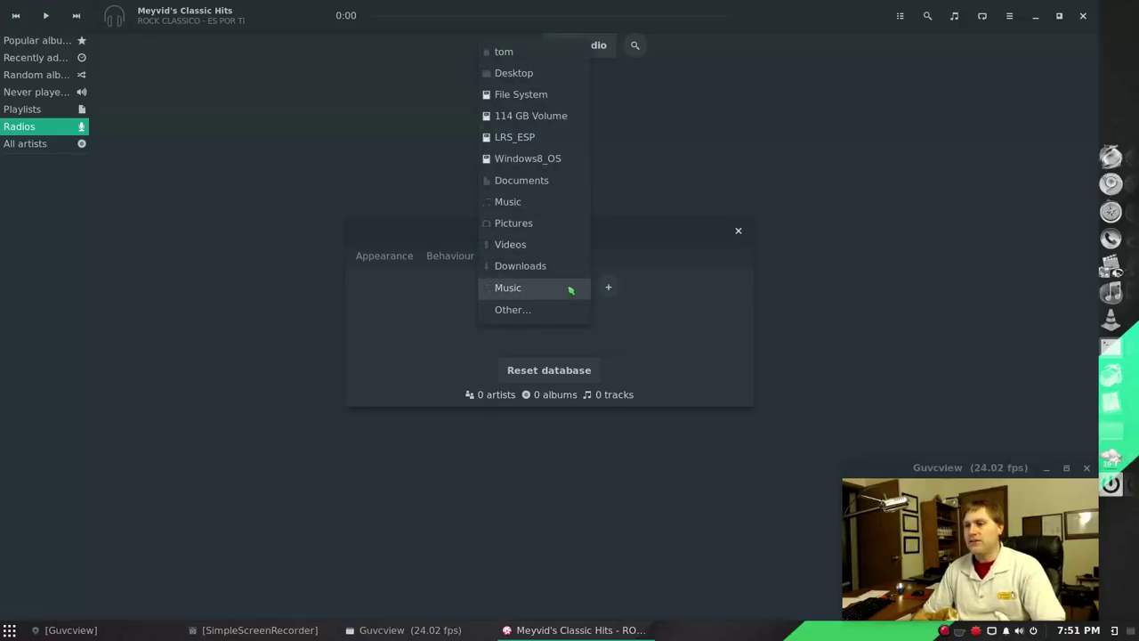
{"action": "left_click", "coordinate": [542, 310]}
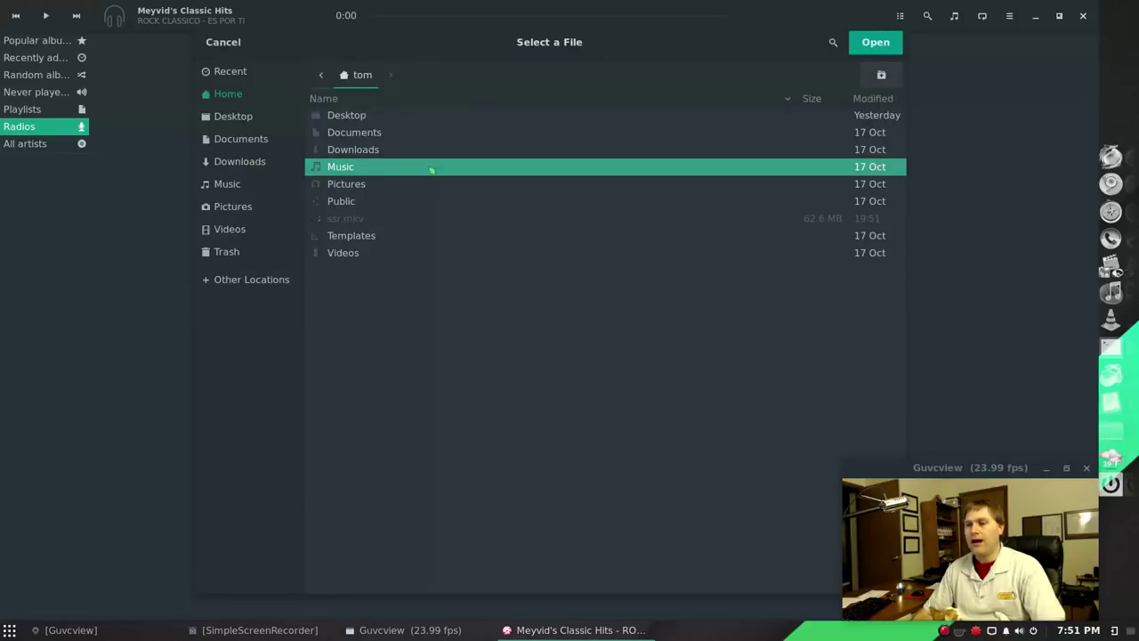
{"action": "left_click", "coordinate": [245, 280]}
{"action": "type", "text": "s"}
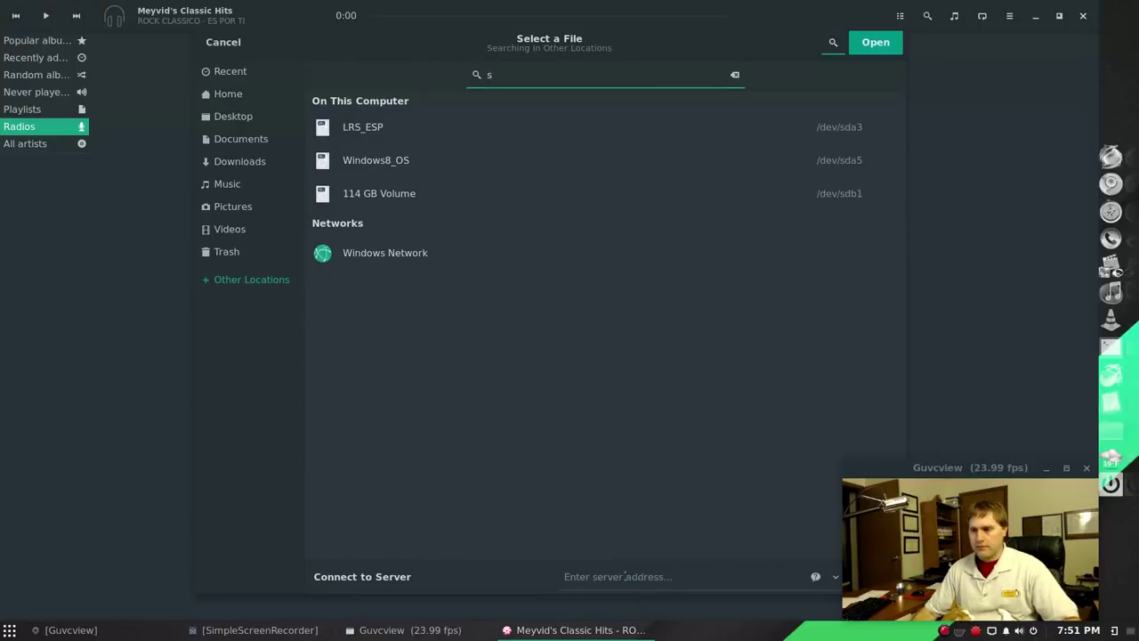
{"action": "left_click", "coordinate": [617, 576]}
{"action": "type", "text": "smb://192.168.1.140/admin/"}
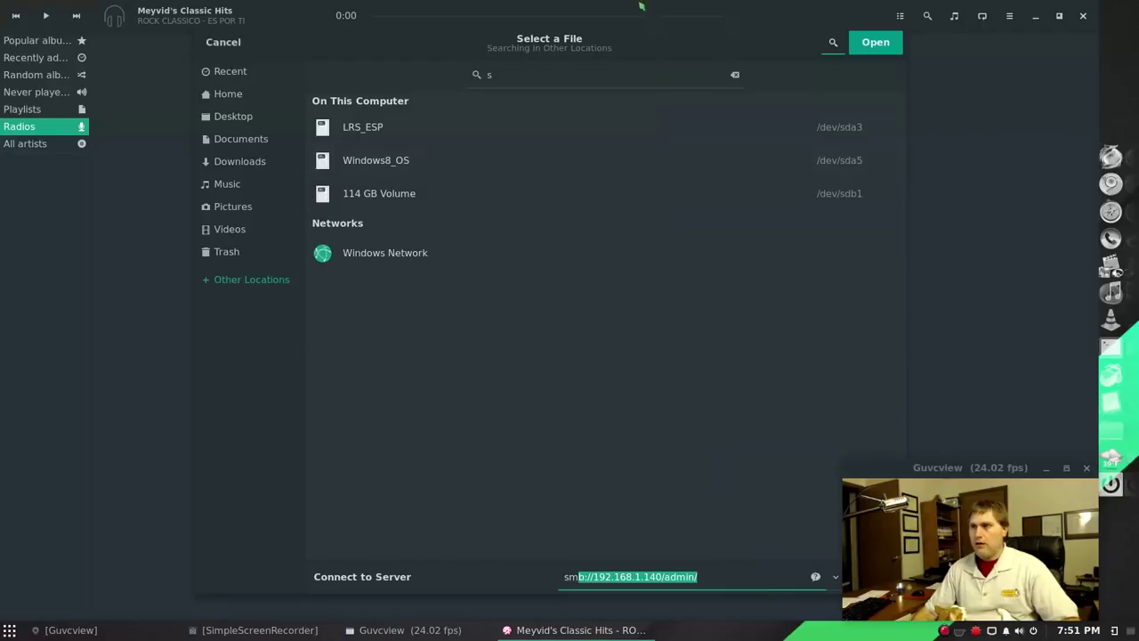
{"action": "key", "text": "End"}
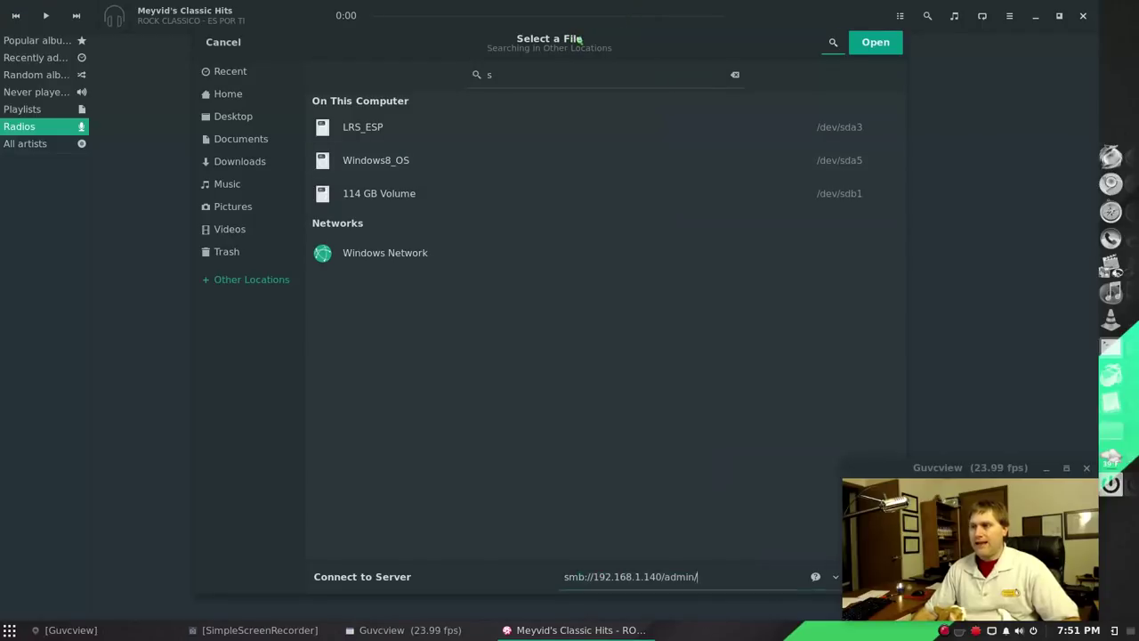
{"action": "left_click", "coordinate": [870, 49]}
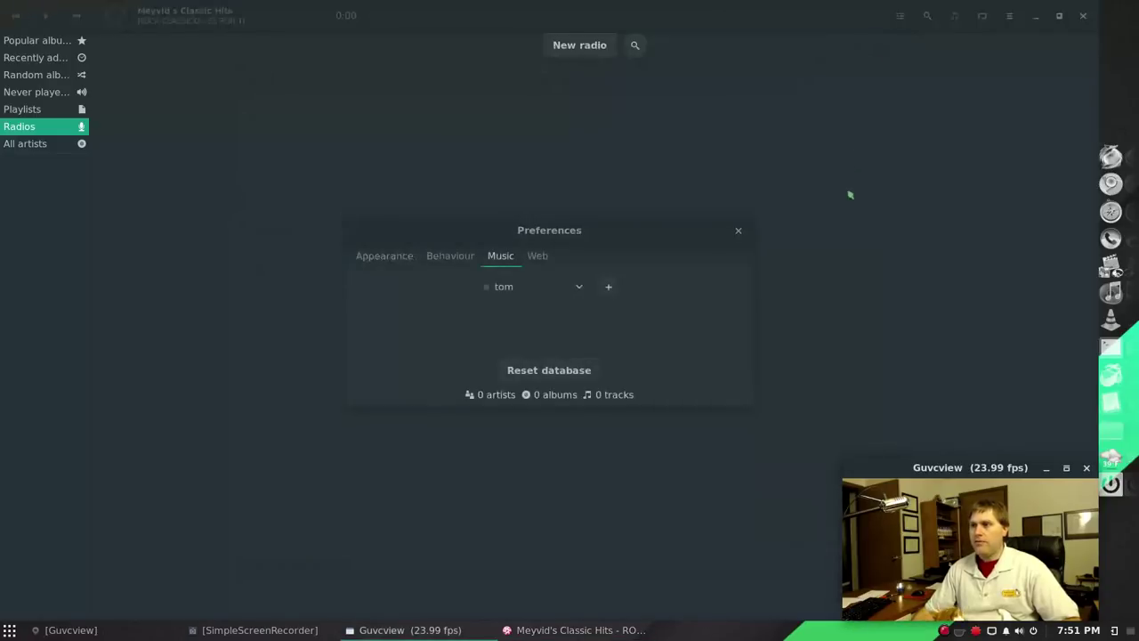
Step: Choose another location for the music folder and connect to the server smb://192.168.1.140/admin/
{"action": "left_click", "coordinate": [580, 289]}
{"action": "left_click", "coordinate": [549, 555]}
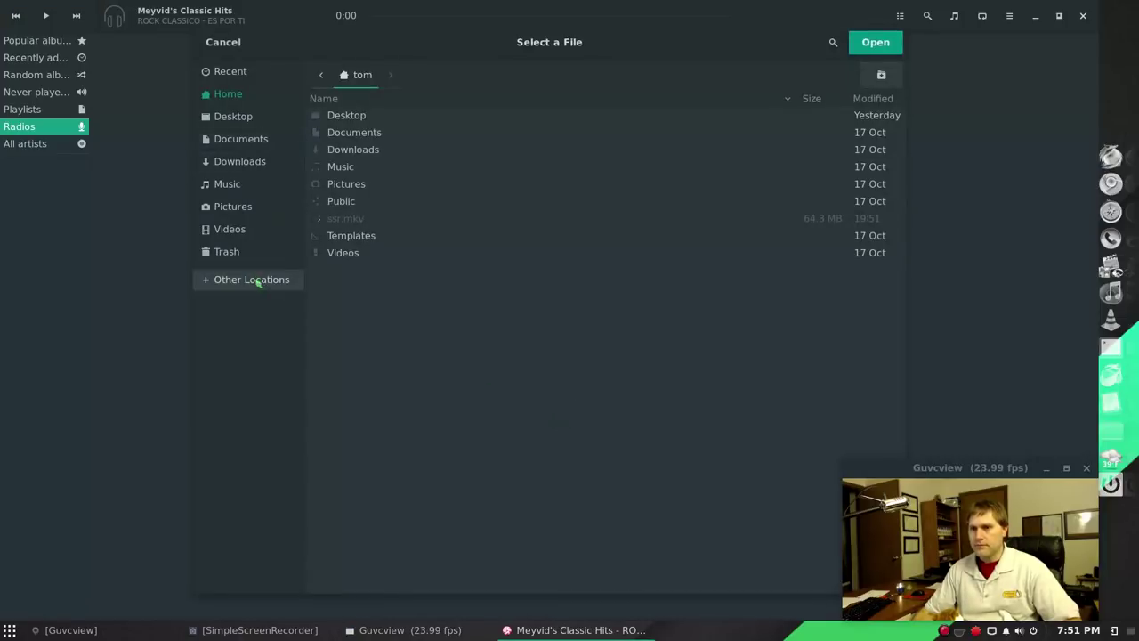
{"action": "left_click", "coordinate": [252, 279]}
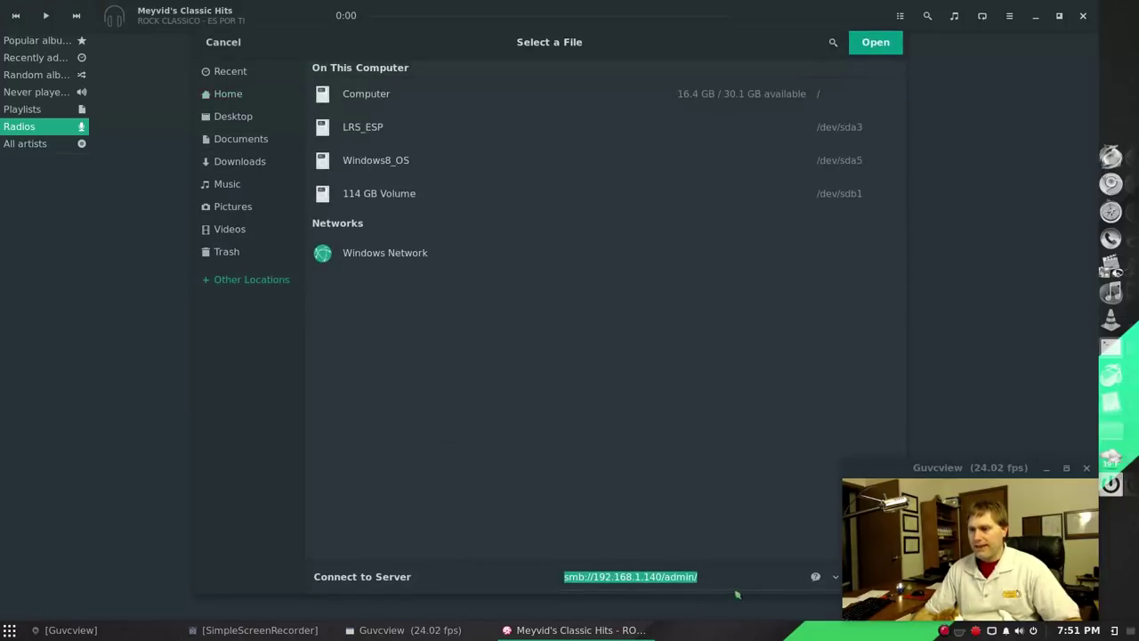
{"action": "left_click_drag", "start_coordinate": [937, 468], "coordinate": [989, 464]}
{"action": "left_click", "coordinate": [884, 586]}
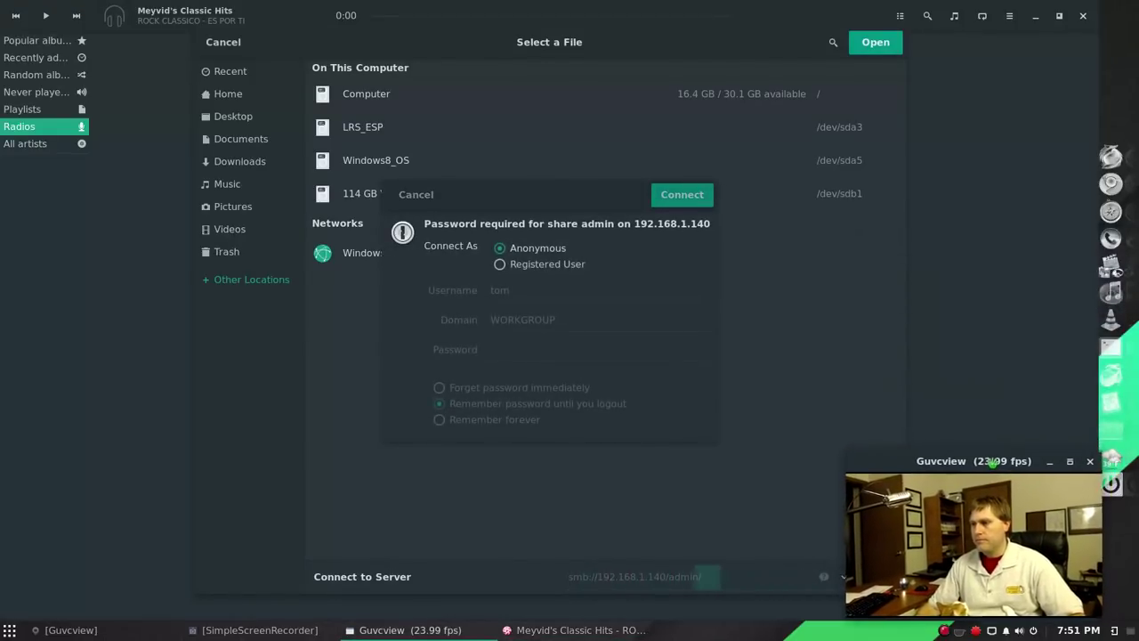
Step: Log in to the admin share as a registered user with the username Admin and the account password
{"action": "left_click", "coordinate": [556, 264]}
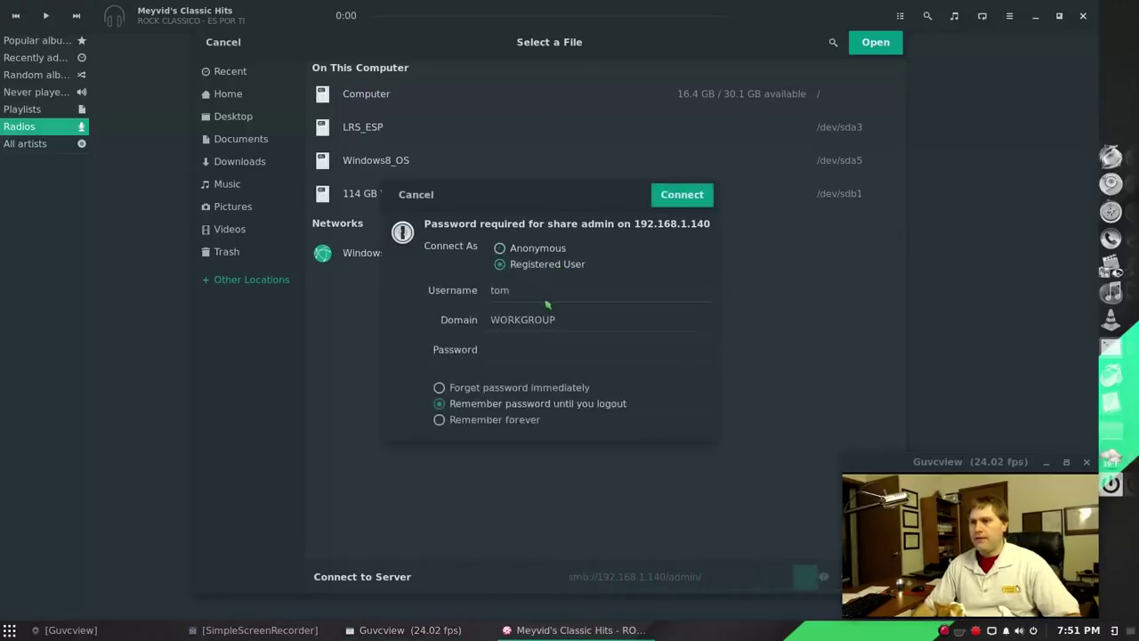
{"action": "type", "text": "Admi"}
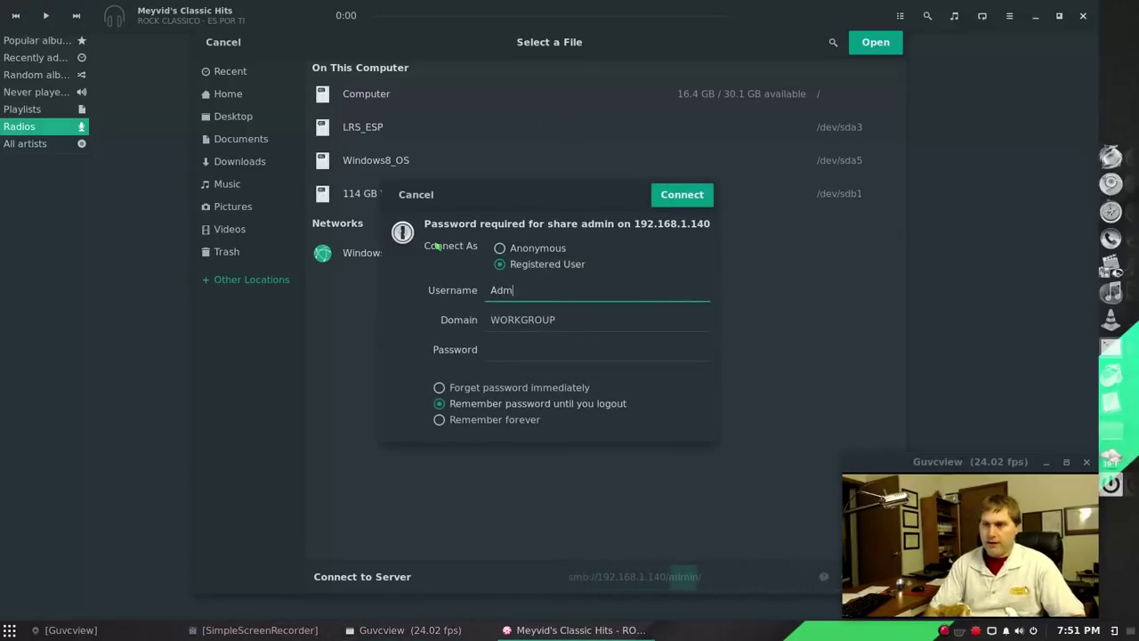
{"action": "type", "text": "n"}
{"action": "key", "text": "Tab"}
{"action": "key", "text": "Tab"}
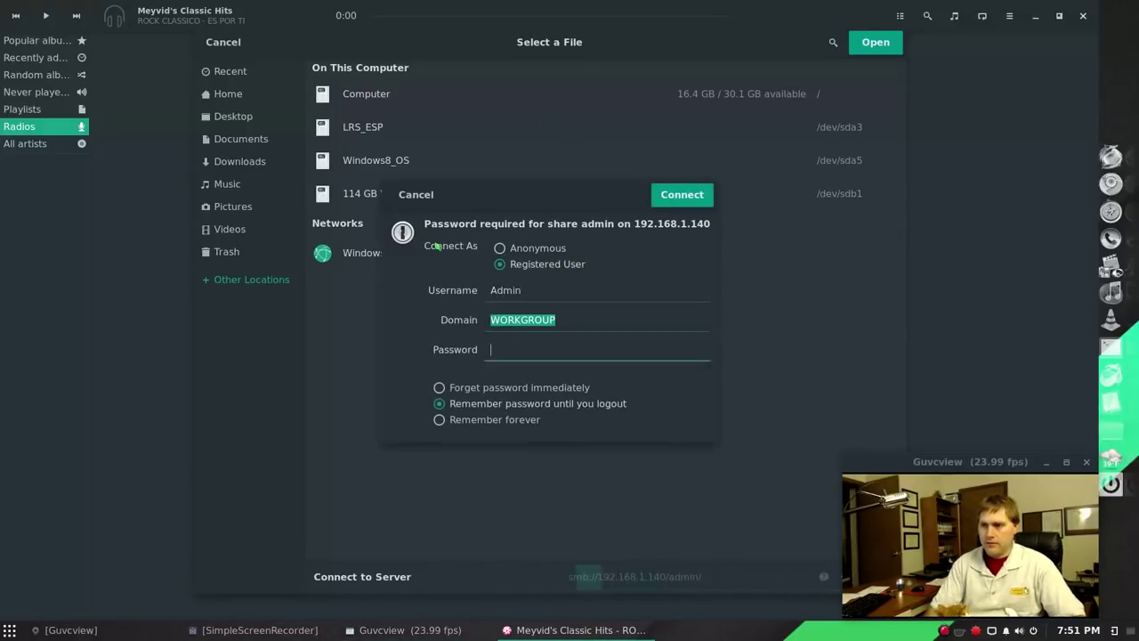
{"action": "type", "text": "****"}
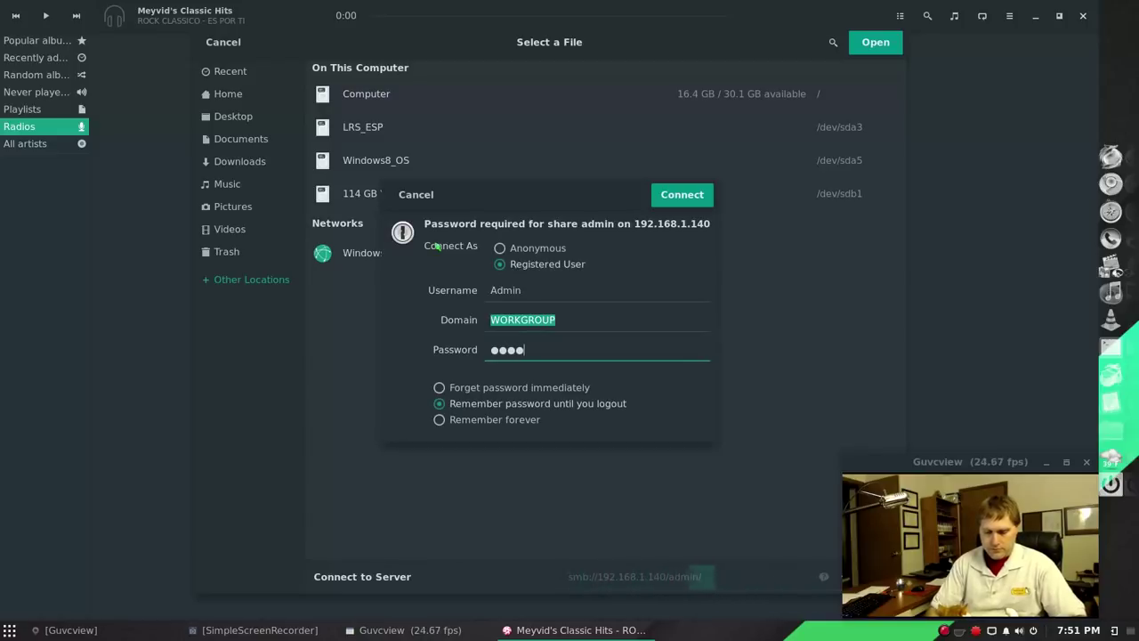
{"action": "key", "text": "BackSpace"}
{"action": "key", "text": "BackSpace"}
{"action": "key", "text": "BackSpace"}
{"action": "key", "text": "BackSpace"}
{"action": "type", "text": "********"}
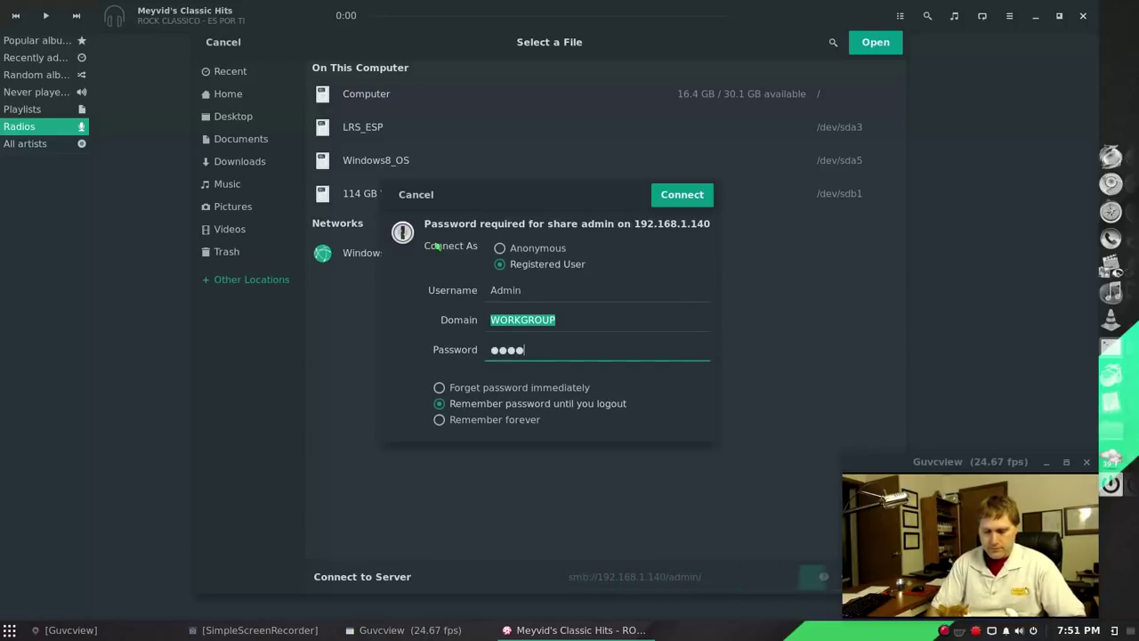
{"action": "type", "text": "****"}
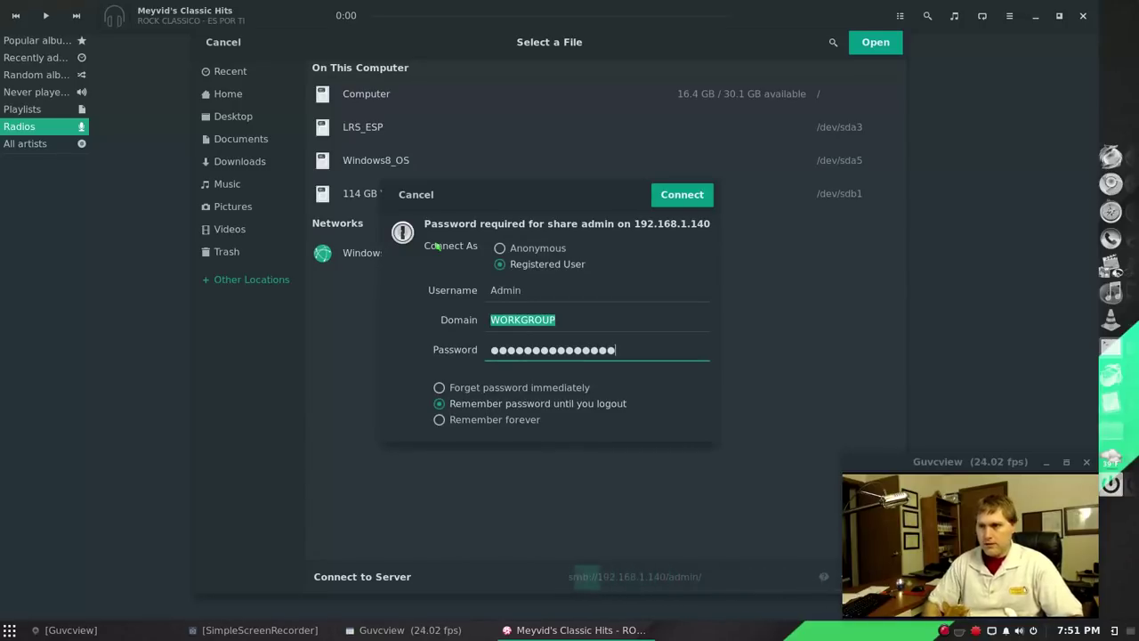
{"action": "key", "text": "Return"}
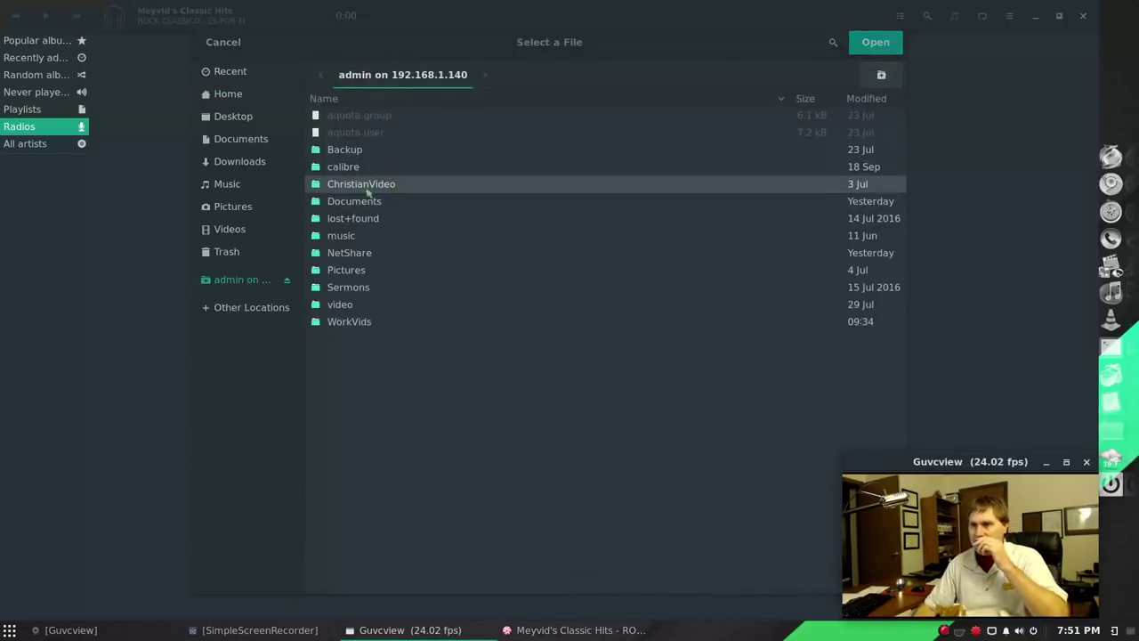
Step: Set the share's music folder as the collection location and reset the music database
{"action": "double_click", "coordinate": [373, 237]}
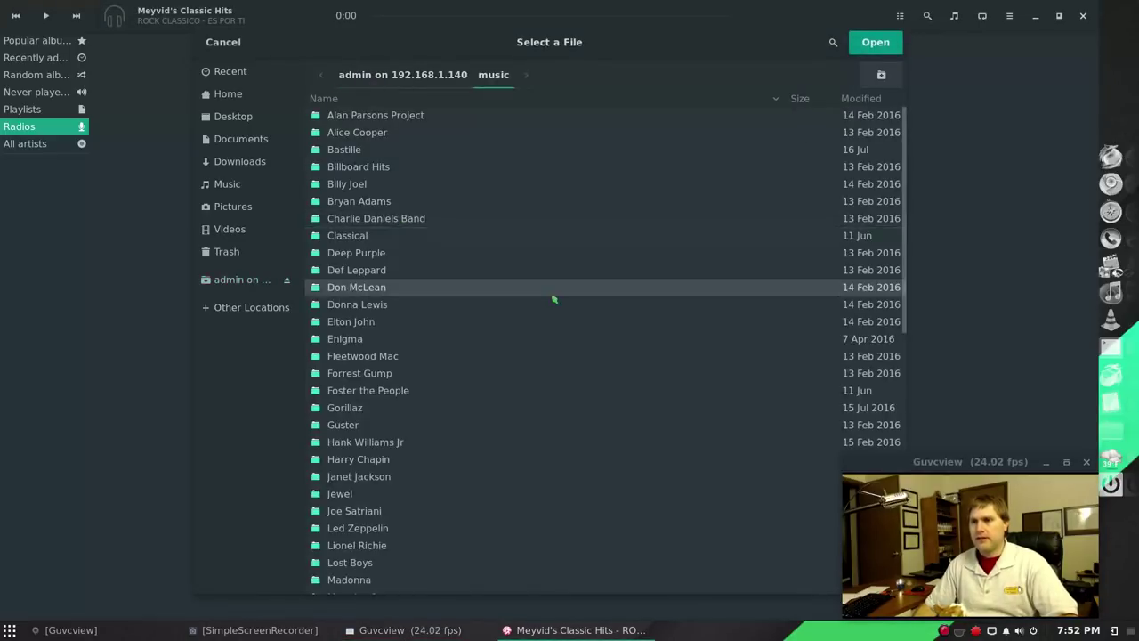
{"action": "left_click", "coordinate": [888, 49]}
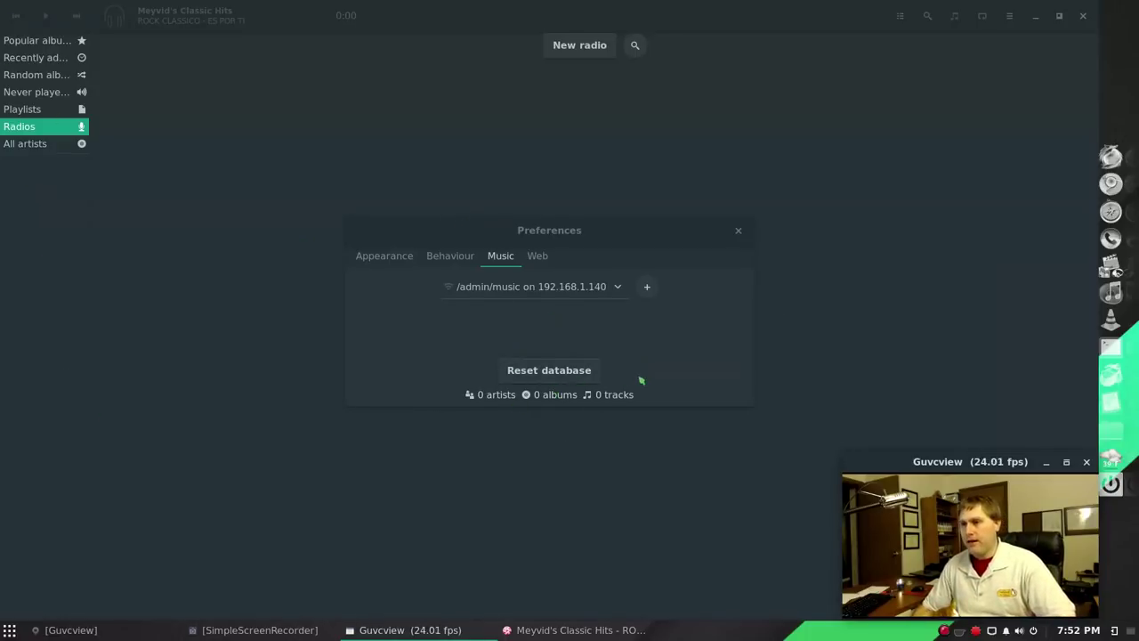
{"action": "left_click", "coordinate": [552, 378]}
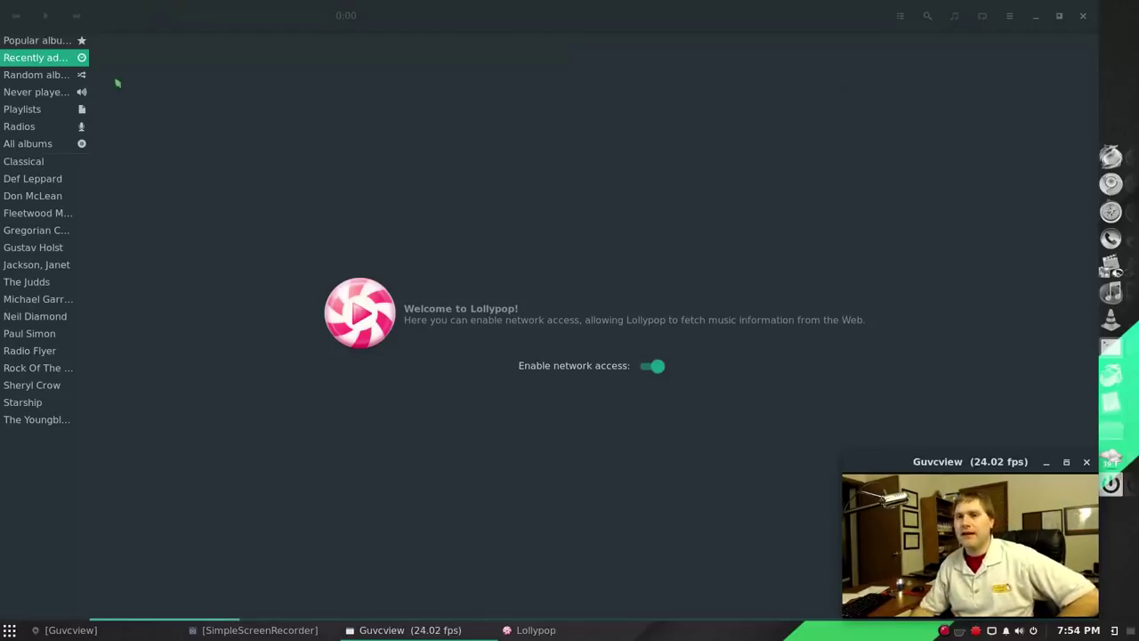
Step: Play the track Nussknacker - March from the Classical artist entry, and pause it after a few seconds
{"action": "left_click", "coordinate": [38, 163]}
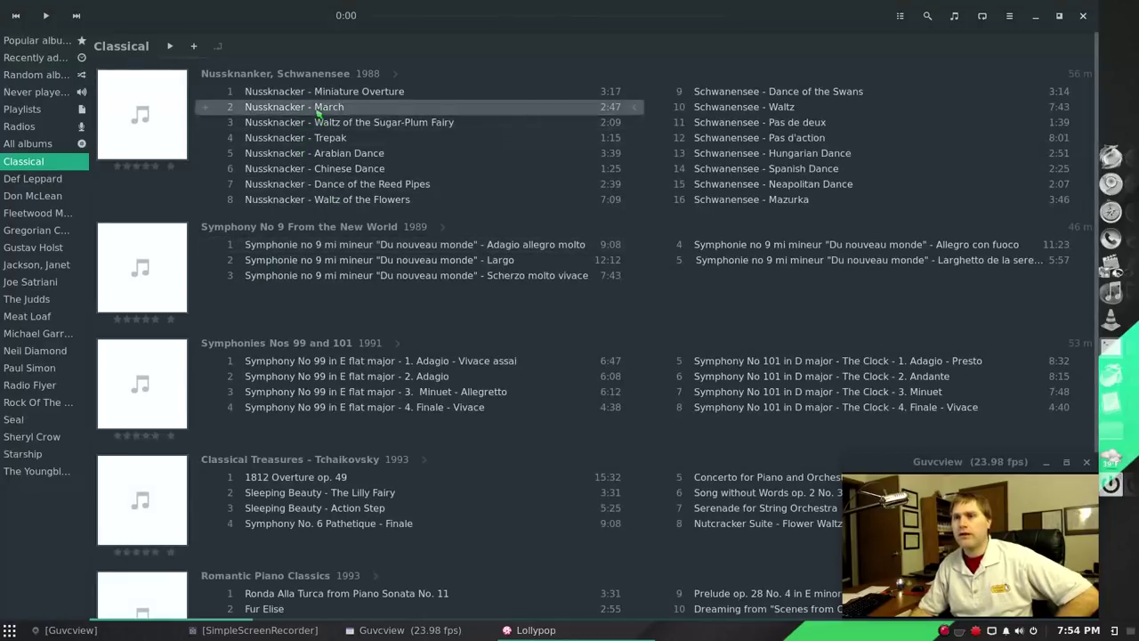
{"action": "double_click", "coordinate": [418, 107]}
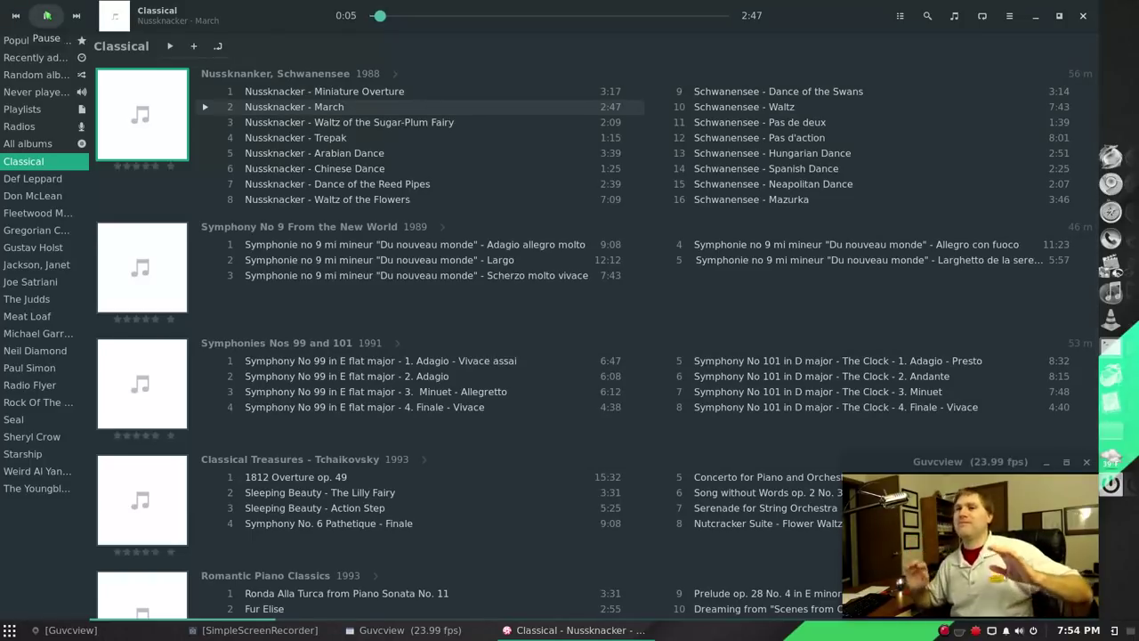
{"action": "left_click", "coordinate": [47, 15]}
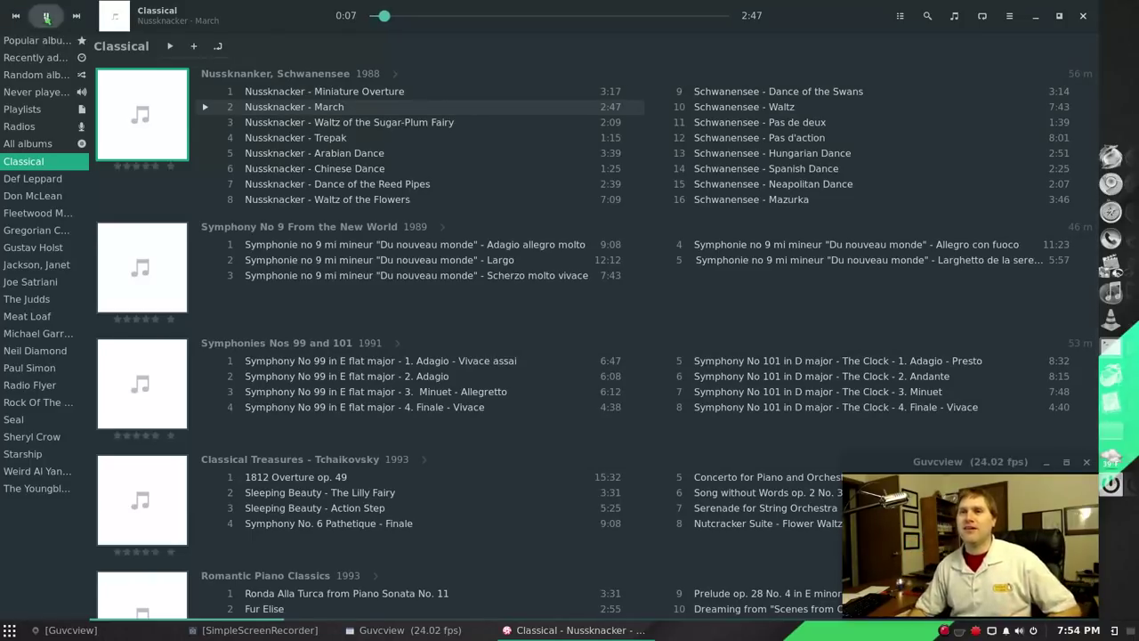
Step: Browse the albums of the scanned artists from Def Leppard and Don McLean through to Neil Diamond
{"action": "left_click", "coordinate": [40, 179]}
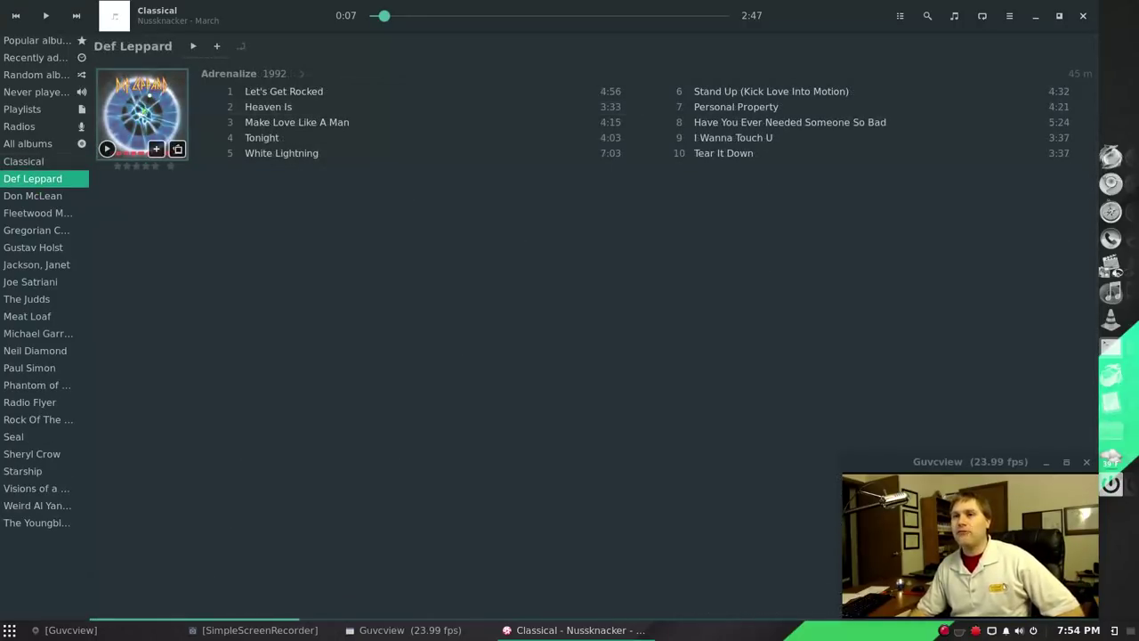
{"action": "left_click", "coordinate": [44, 197]}
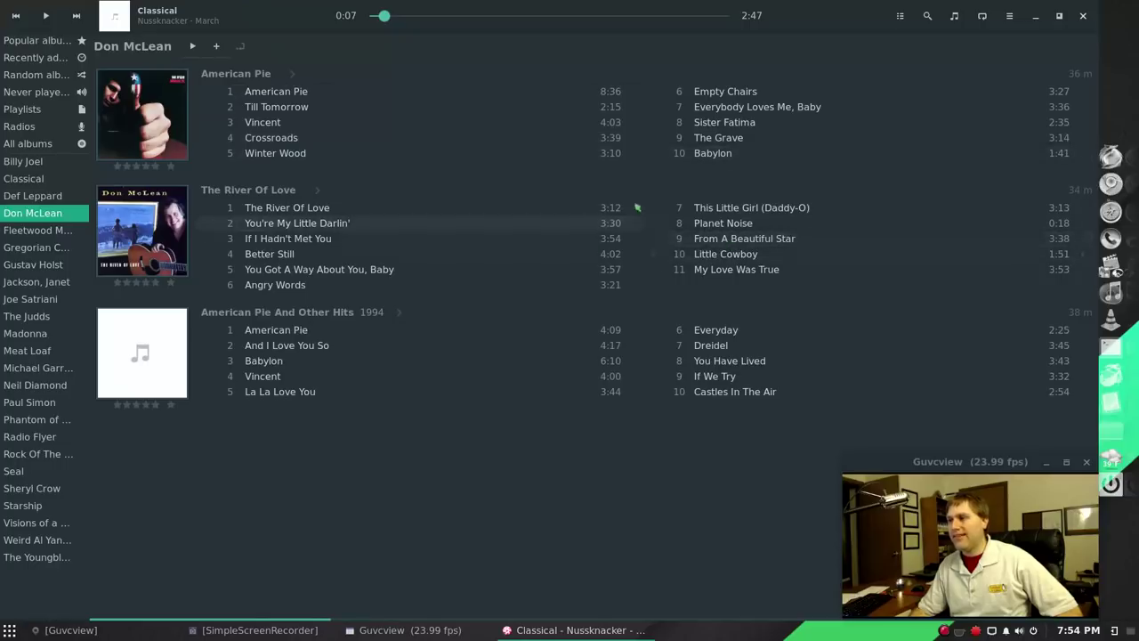
{"action": "left_click", "coordinate": [55, 234]}
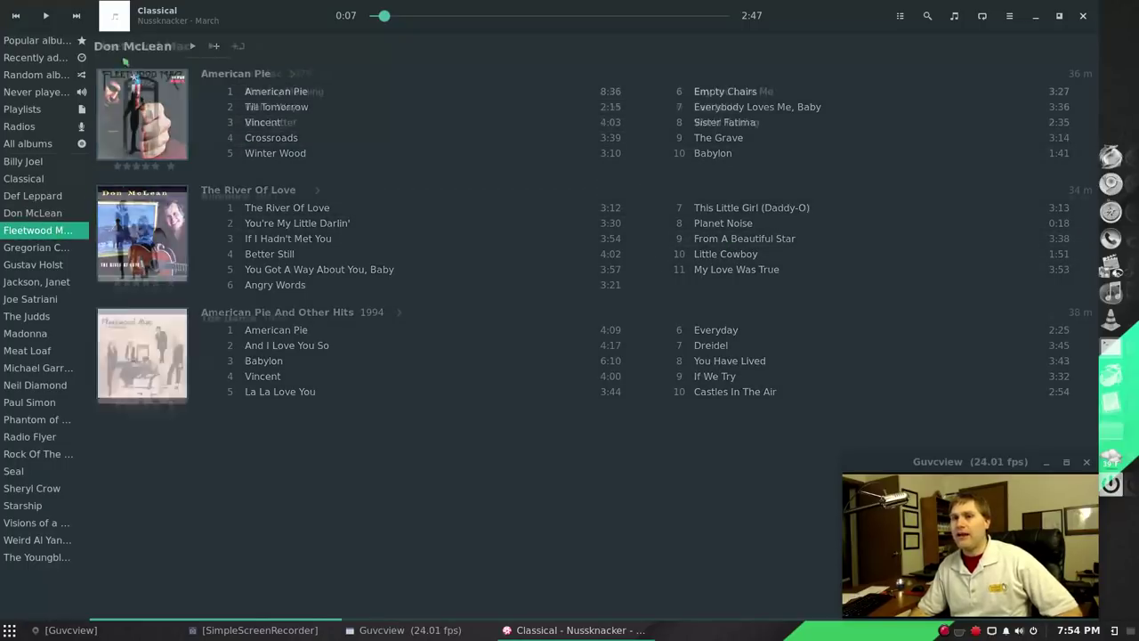
{"action": "left_click", "coordinate": [25, 250]}
{"action": "left_click", "coordinate": [31, 264]}
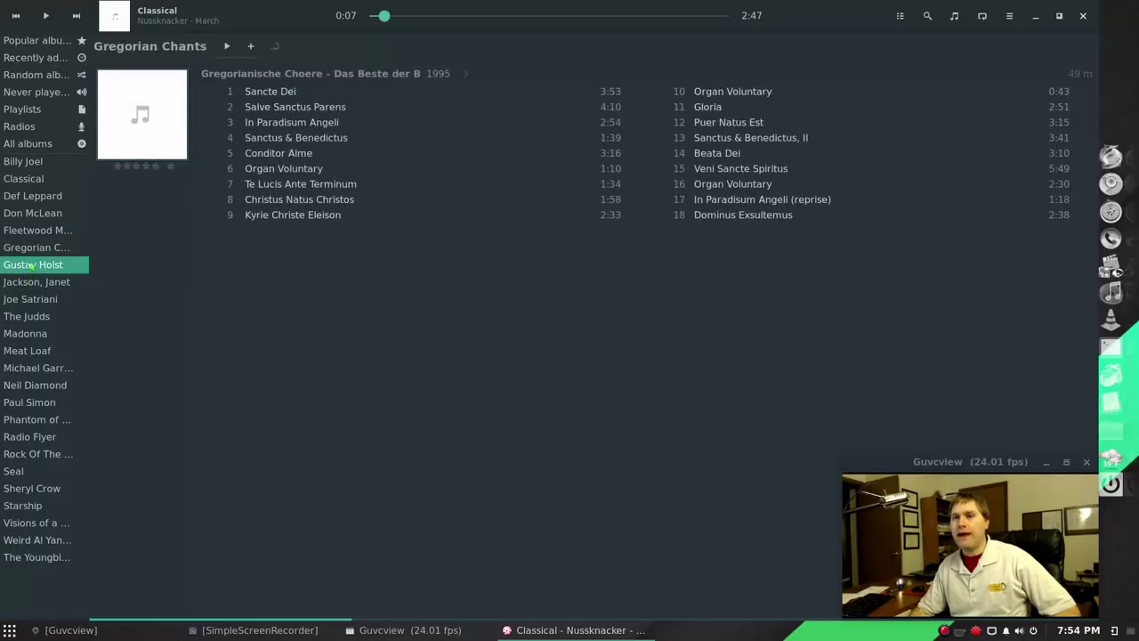
{"action": "left_click", "coordinate": [32, 281]}
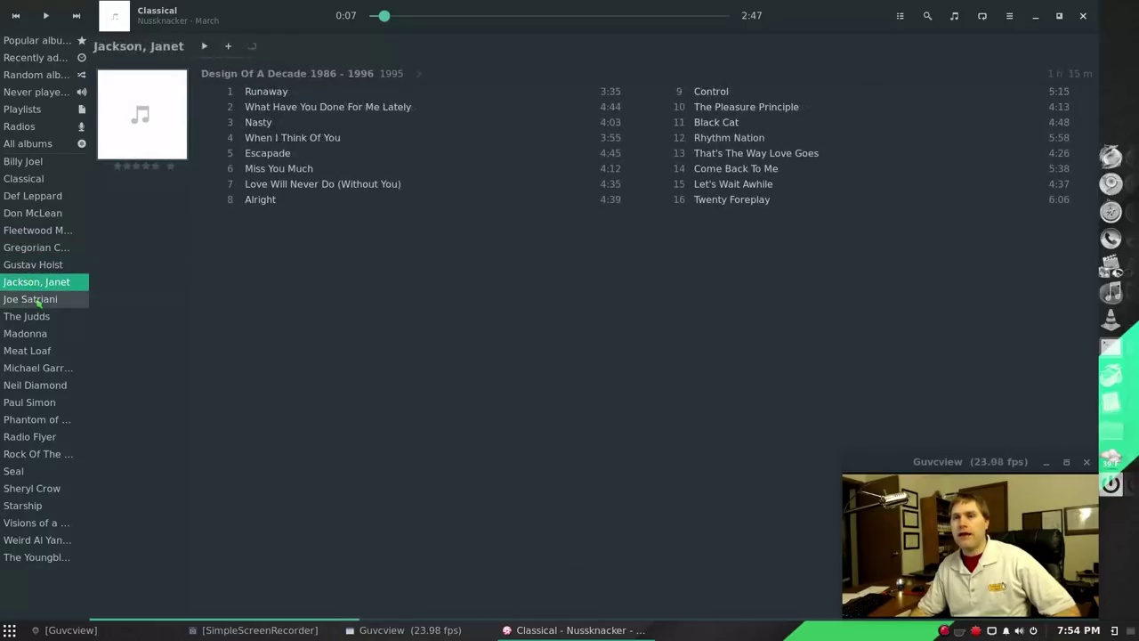
{"action": "left_click", "coordinate": [34, 300]}
{"action": "left_click", "coordinate": [36, 350]}
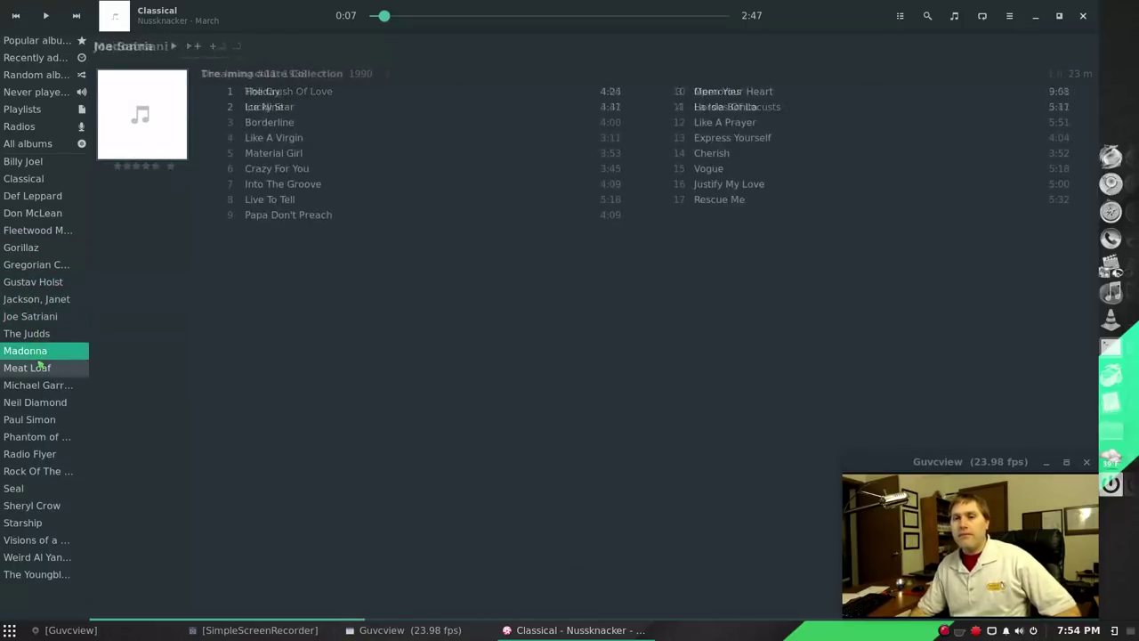
{"action": "left_click", "coordinate": [38, 384]}
{"action": "left_click", "coordinate": [35, 402]}
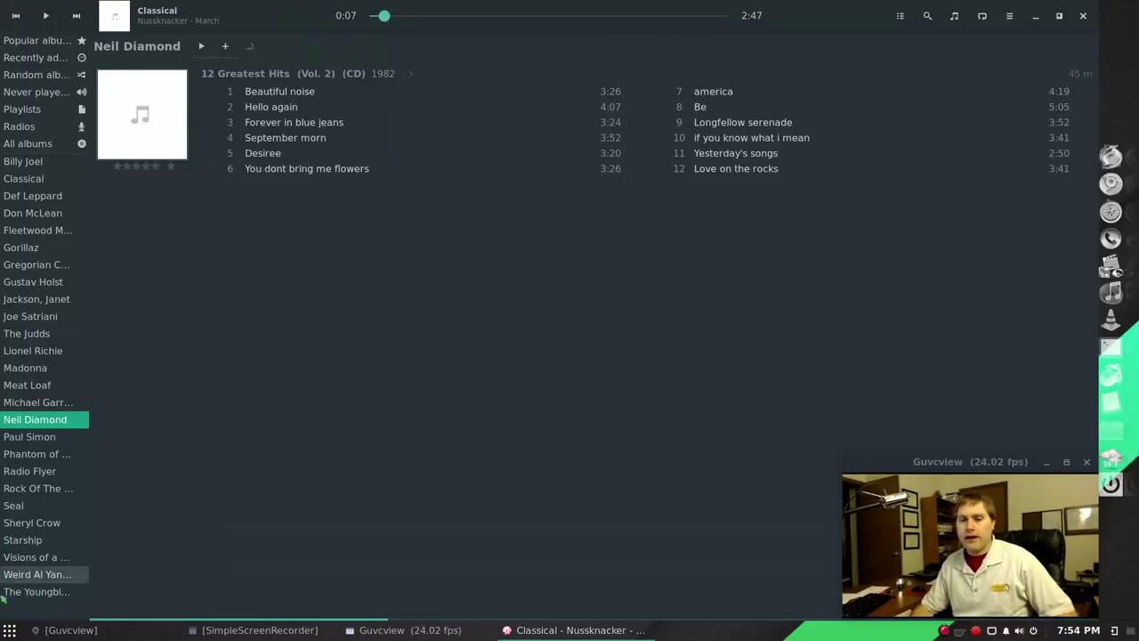
Step: Launch System Monitor, check the lollypop process's resource usage in the process list, and close the monitor
{"action": "left_click", "coordinate": [9, 630]}
{"action": "type", "text": "sys"}
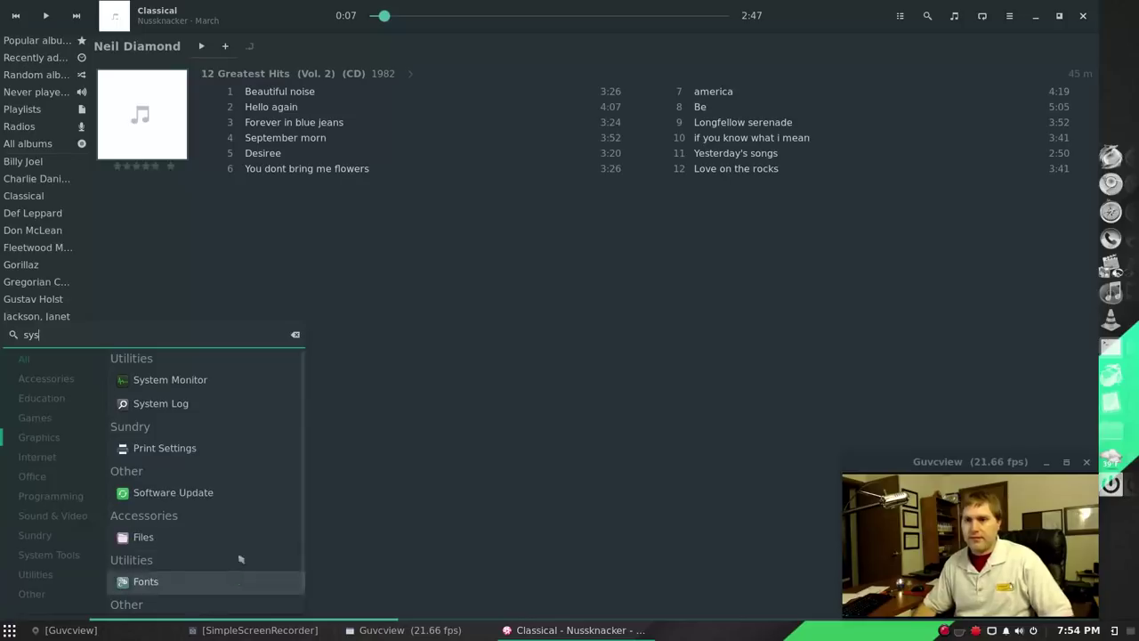
{"action": "left_click", "coordinate": [179, 387]}
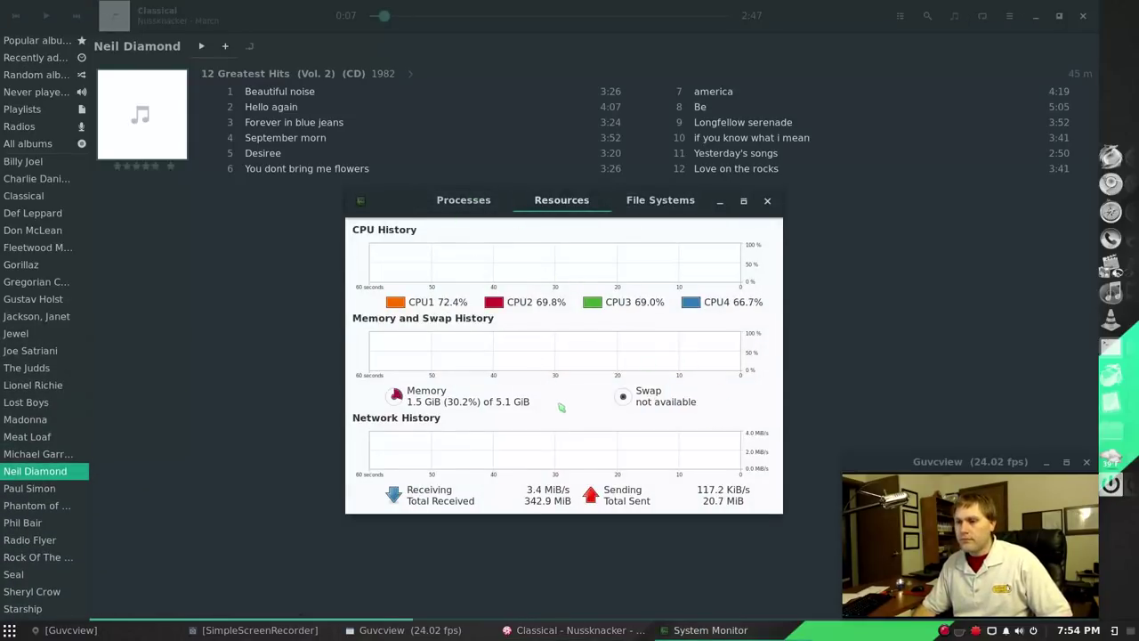
{"action": "left_click", "coordinate": [458, 199]}
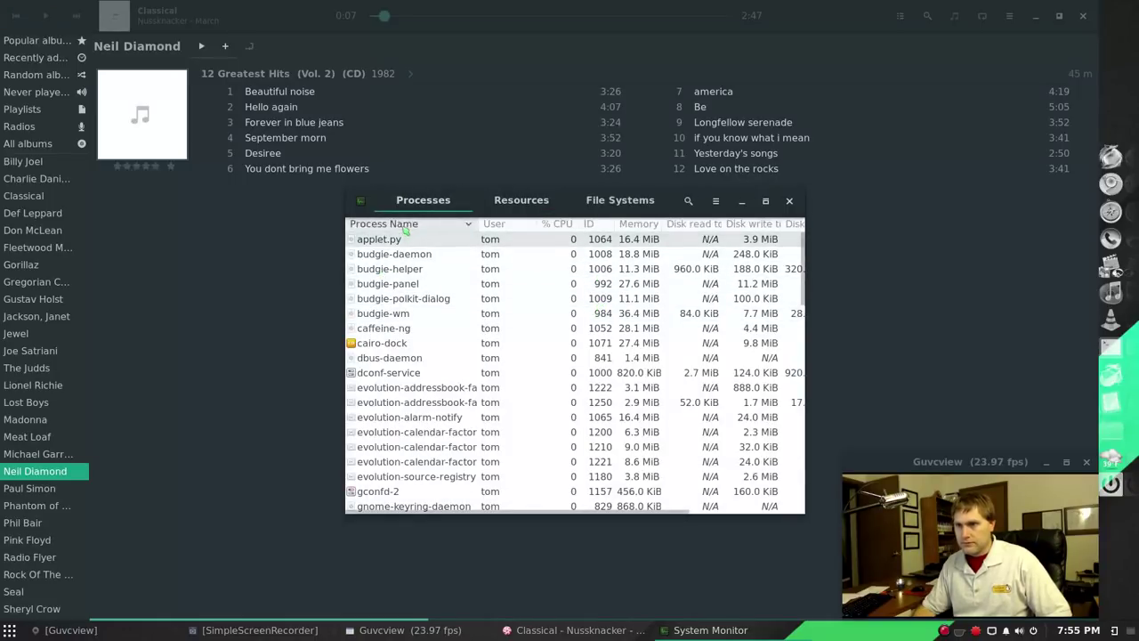
{"action": "scroll", "coordinate": [430, 389], "scroll_direction": "down", "scroll_amount": 10}
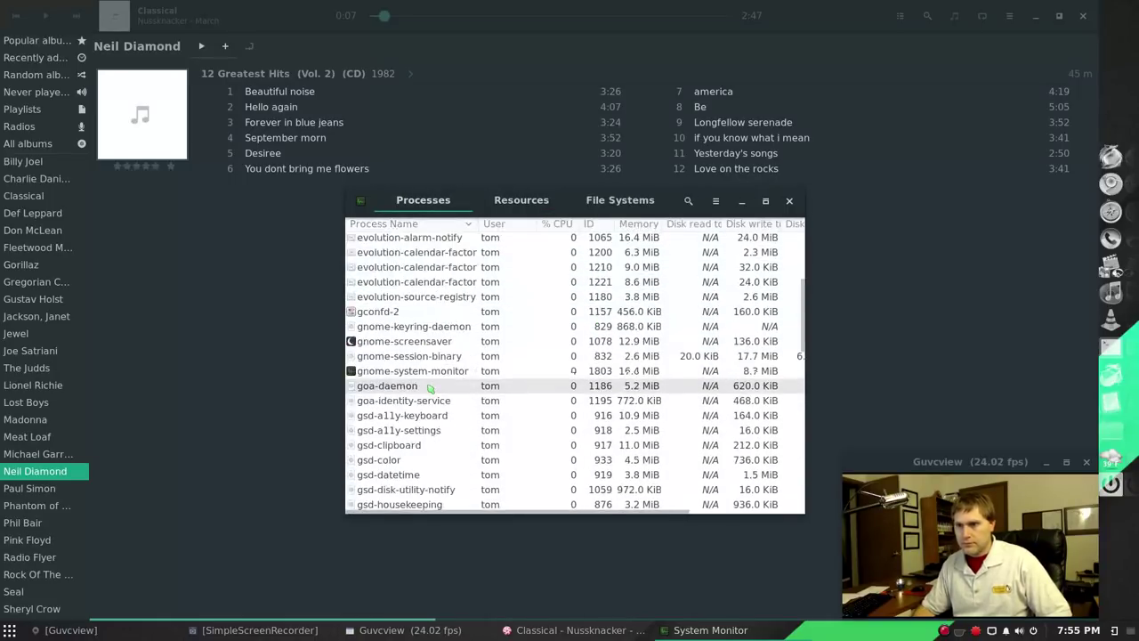
{"action": "scroll", "coordinate": [430, 389], "scroll_direction": "down", "scroll_amount": 8}
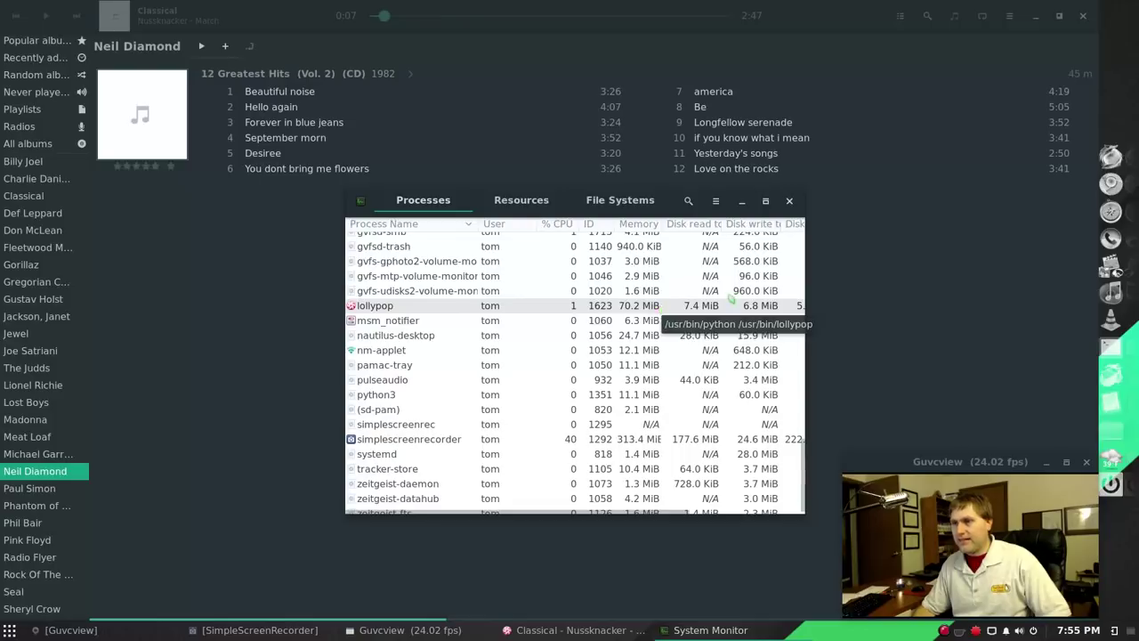
{"action": "left_click", "coordinate": [790, 201]}
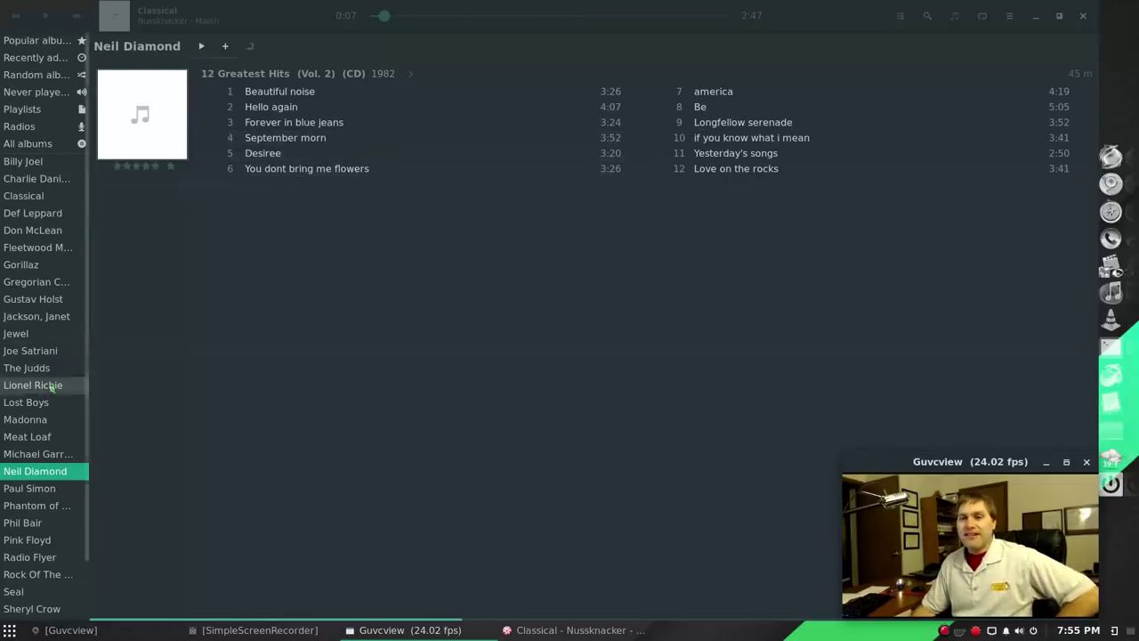
Step: Look through the artist list, Jewel's entry, and the All albums, Radios, Playlists, Popular albums and Recently added views
{"action": "scroll", "coordinate": [47, 395], "scroll_direction": "down", "scroll_amount": 2}
{"action": "scroll", "coordinate": [48, 394], "scroll_direction": "up", "scroll_amount": 2}
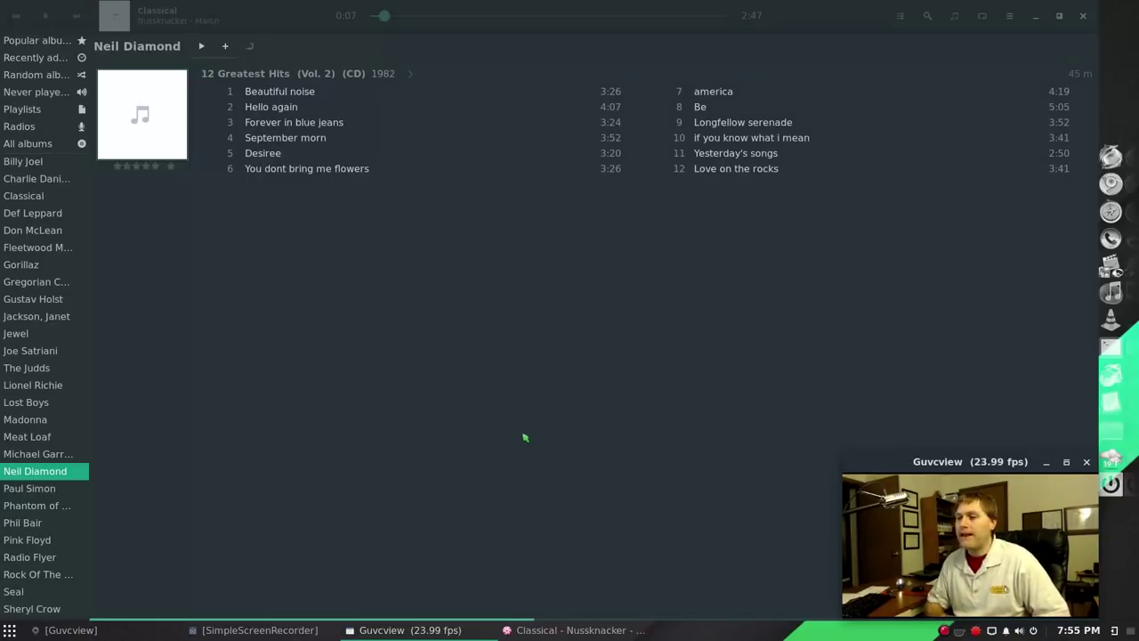
{"action": "left_click", "coordinate": [18, 333]}
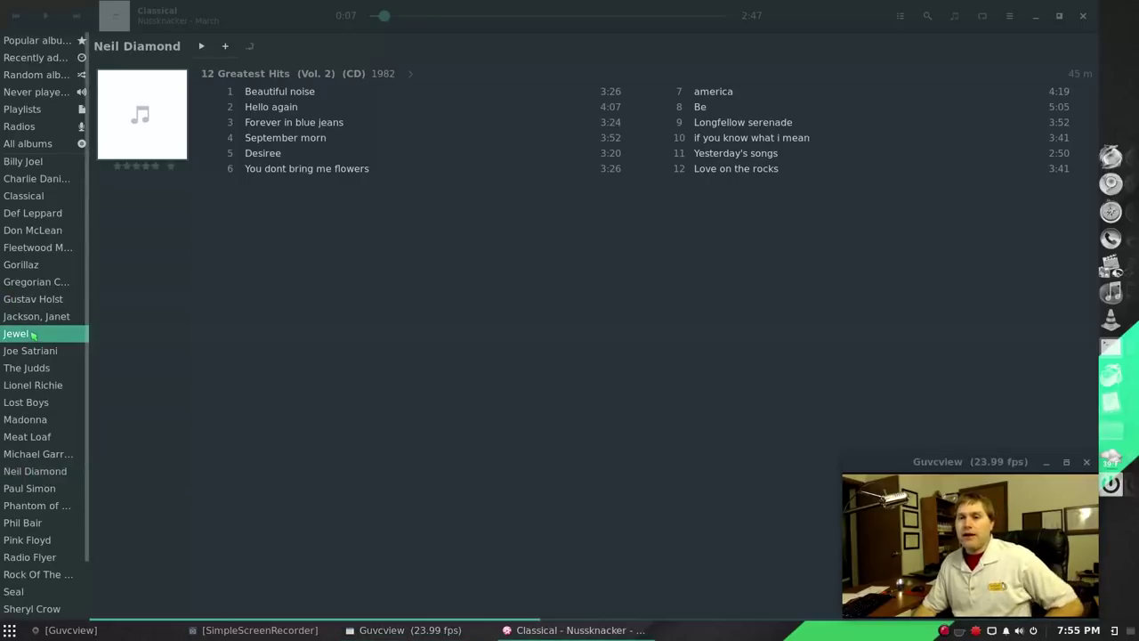
{"action": "left_click", "coordinate": [36, 143]}
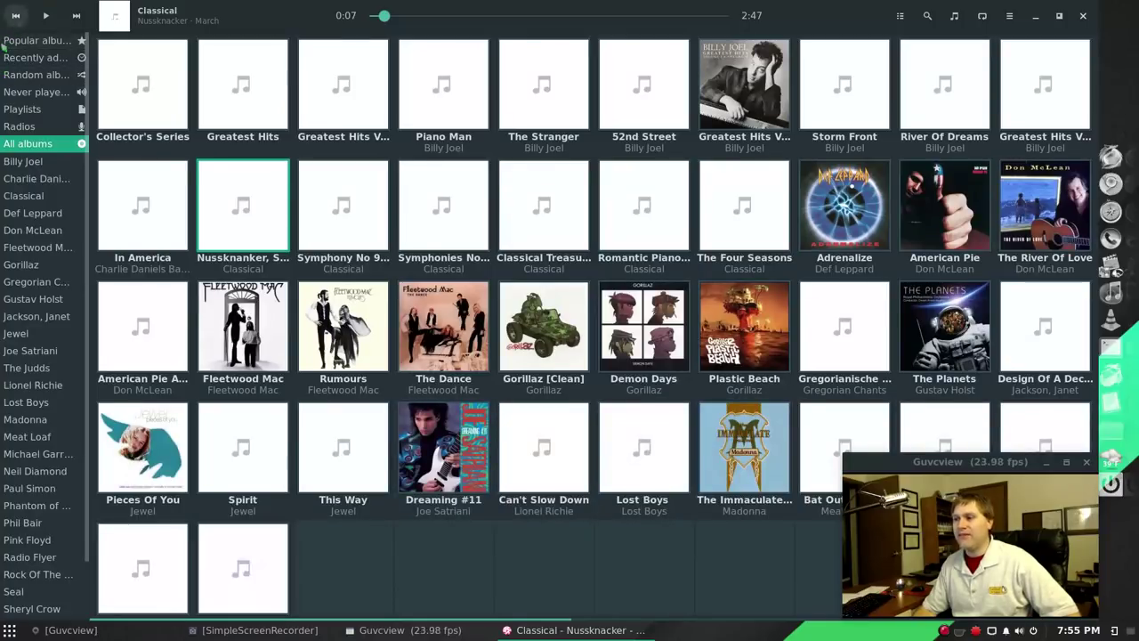
{"action": "left_click", "coordinate": [20, 127]}
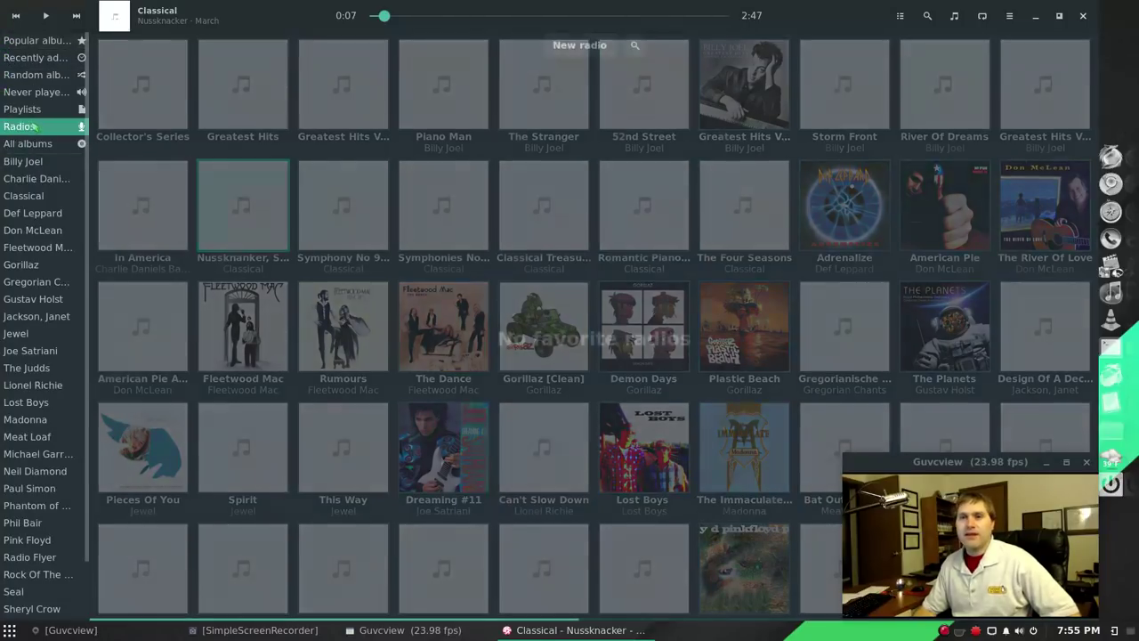
{"action": "left_click", "coordinate": [22, 108]}
{"action": "left_click", "coordinate": [30, 44]}
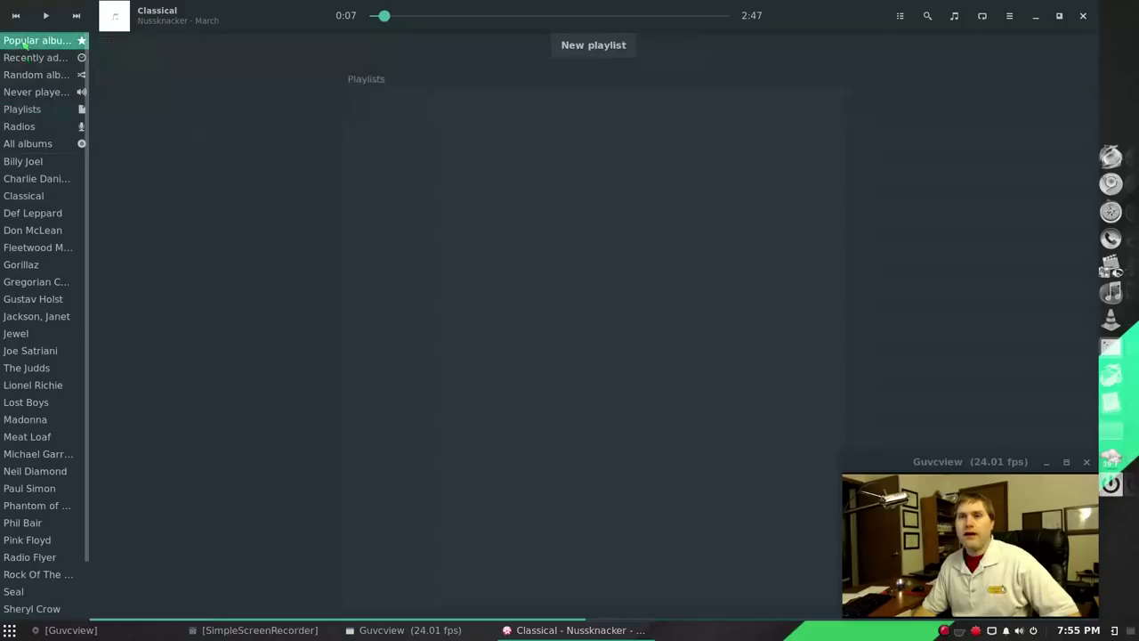
{"action": "left_click", "coordinate": [31, 58]}
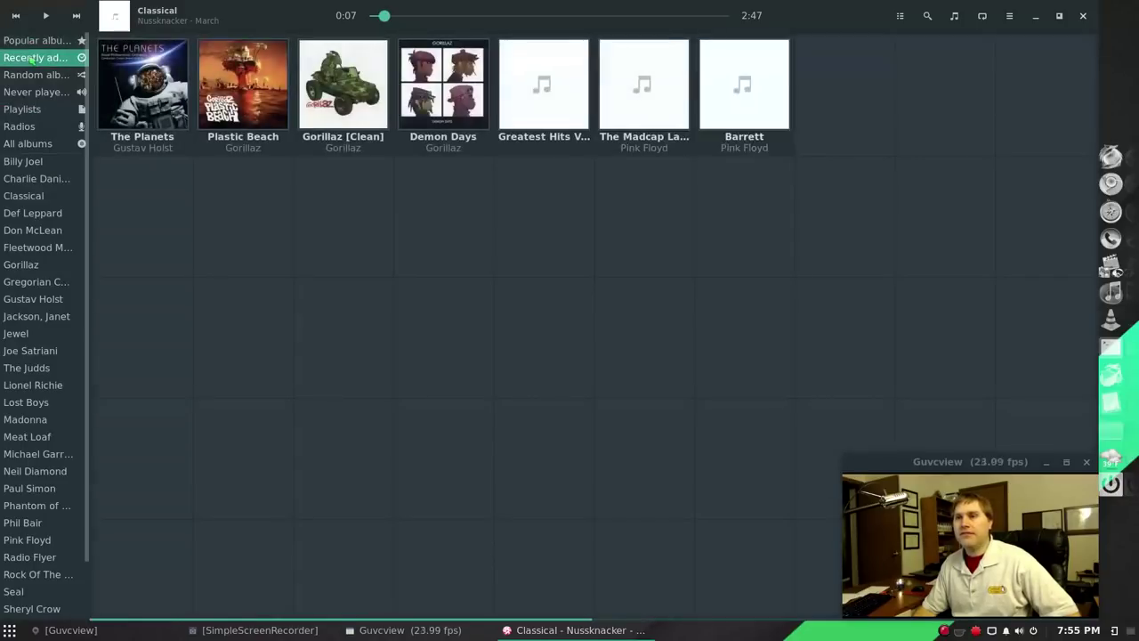
Step: Look through the Random albums view and Billy Joel's albums
{"action": "left_click", "coordinate": [32, 76]}
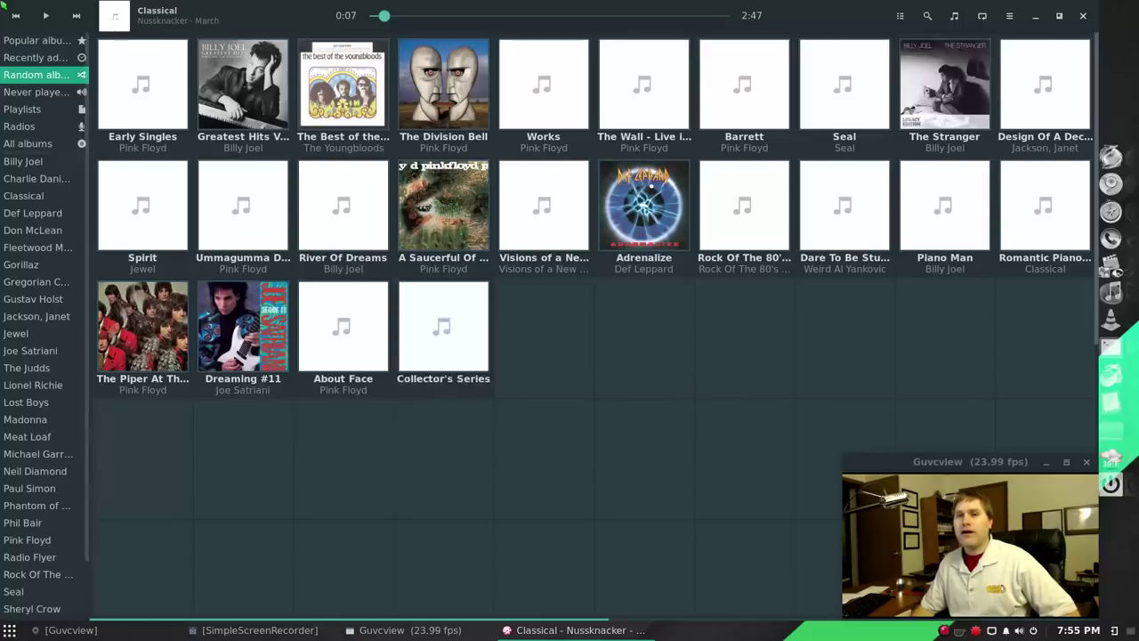
{"action": "left_click", "coordinate": [17, 161]}
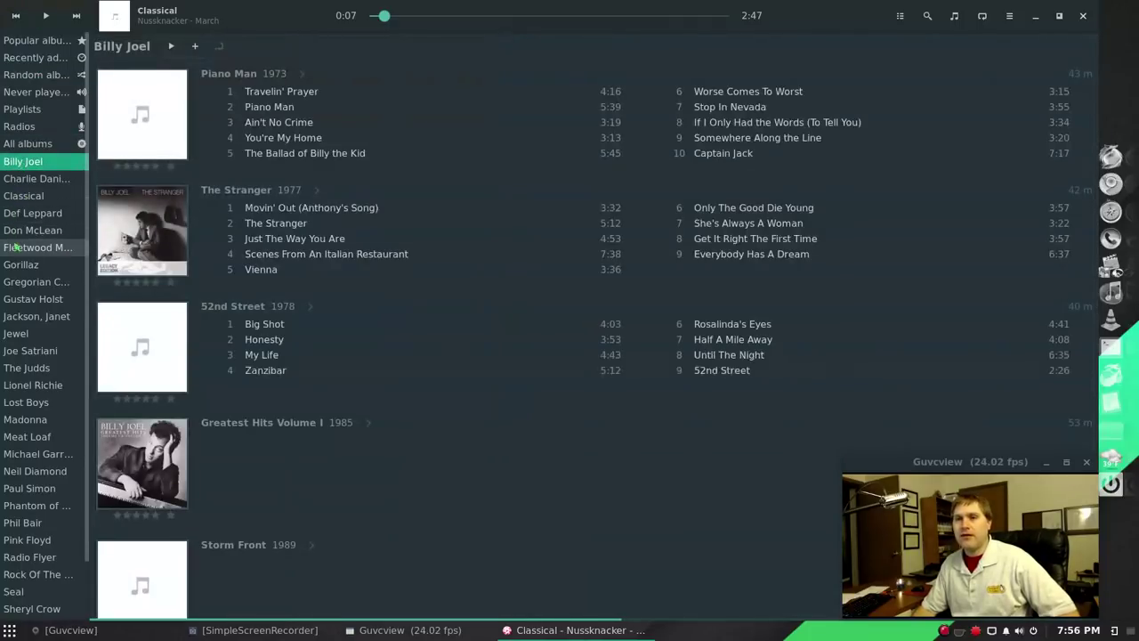
{"action": "scroll", "coordinate": [795, 370], "scroll_direction": "down", "scroll_amount": 5}
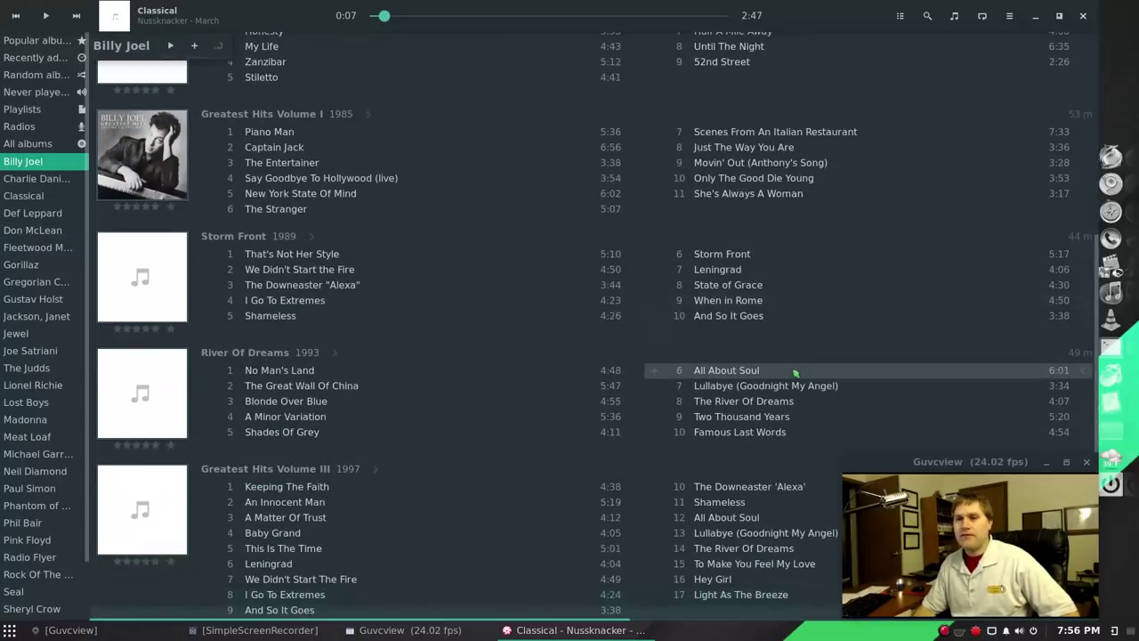
{"action": "scroll", "coordinate": [645, 408], "scroll_direction": "up", "scroll_amount": 4}
{"action": "scroll", "coordinate": [534, 374], "scroll_direction": "down", "scroll_amount": 3}
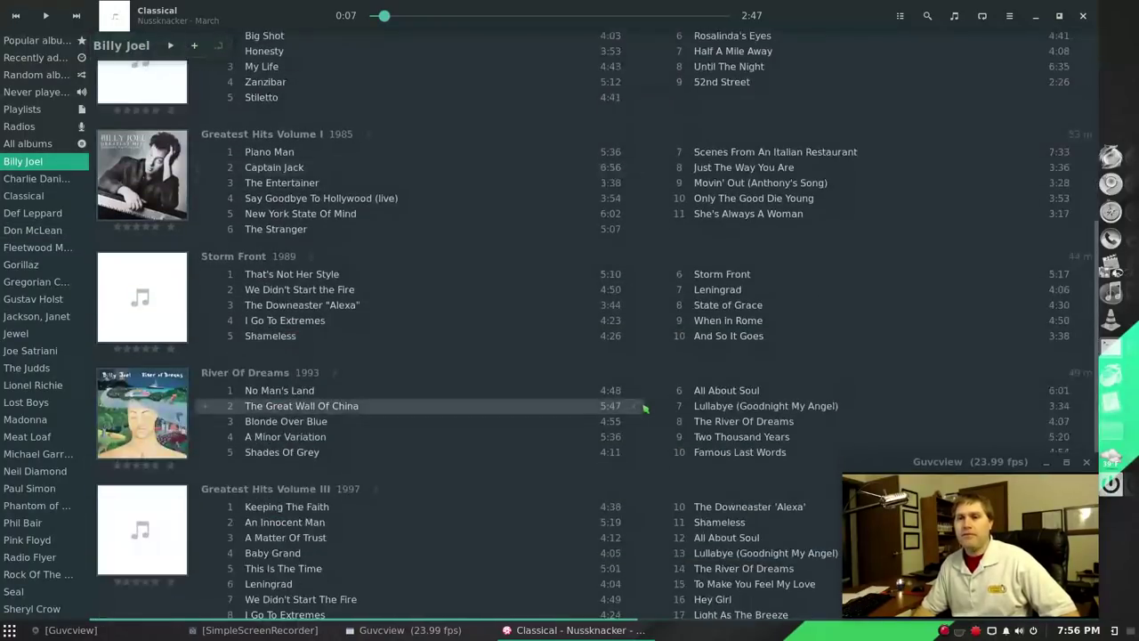
{"action": "scroll", "coordinate": [379, 302], "scroll_direction": "up", "scroll_amount": 3}
Step: Open the cover art search for Billy Joel's 52nd Street album, view its web image search API settings, and close it
{"action": "mouse_move", "coordinate": [184, 284]}
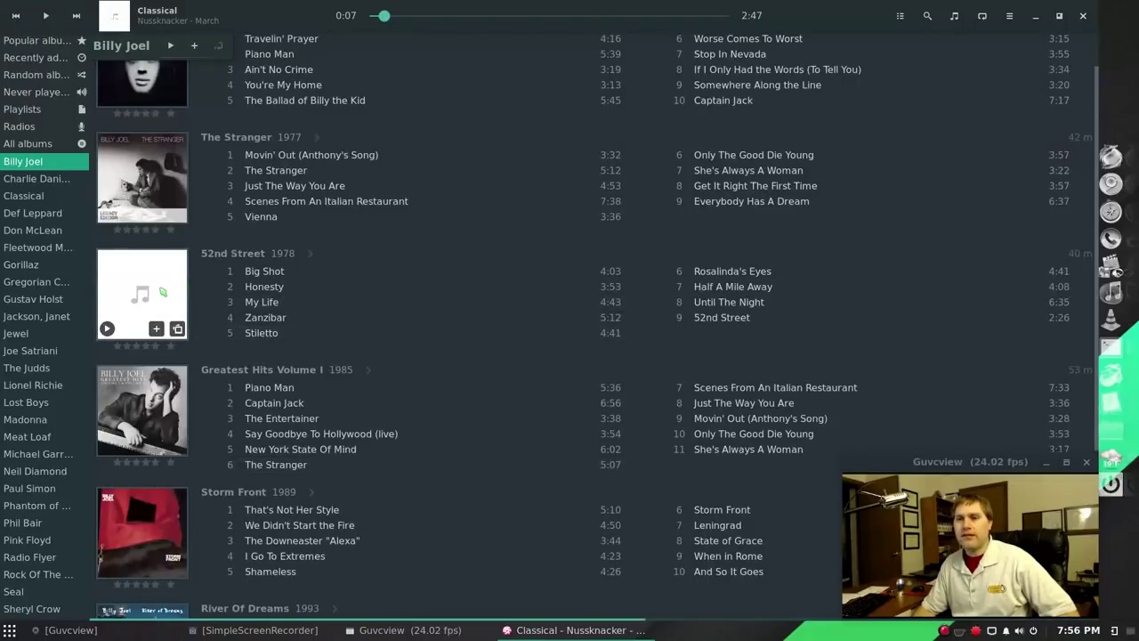
{"action": "left_click", "coordinate": [172, 287]}
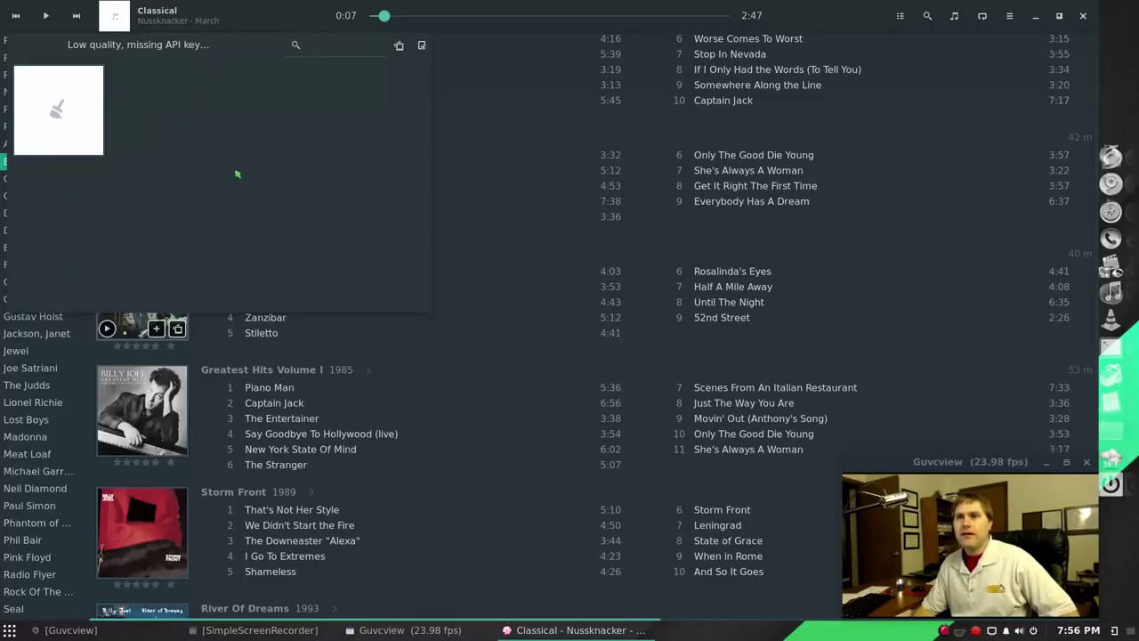
{"action": "left_click", "coordinate": [423, 46]}
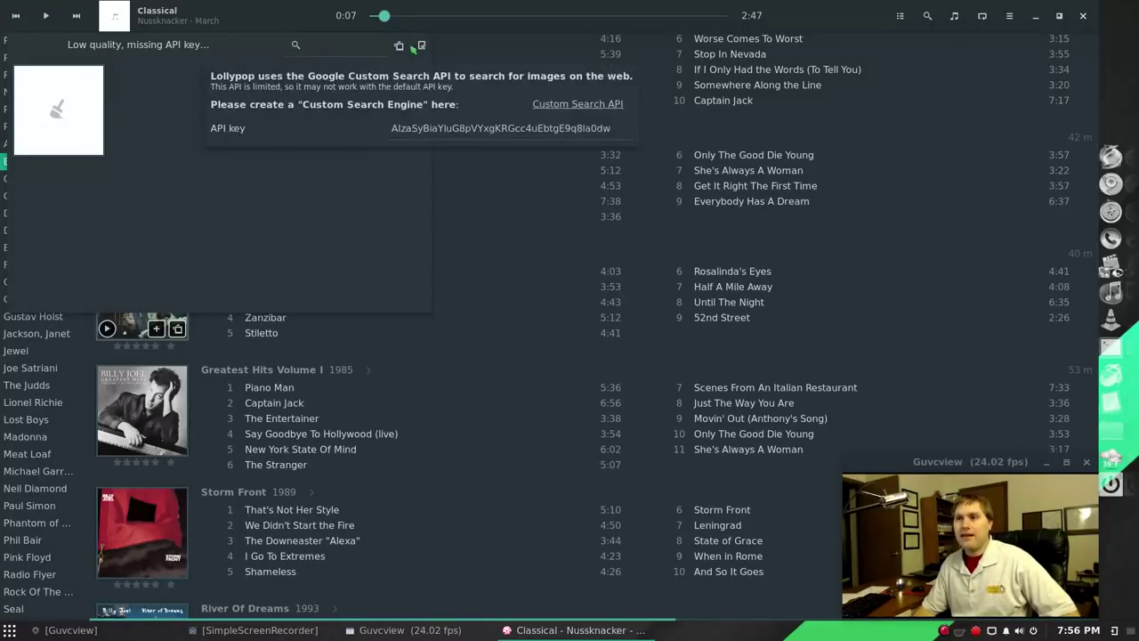
{"action": "left_click", "coordinate": [169, 152]}
{"action": "left_click", "coordinate": [512, 364]}
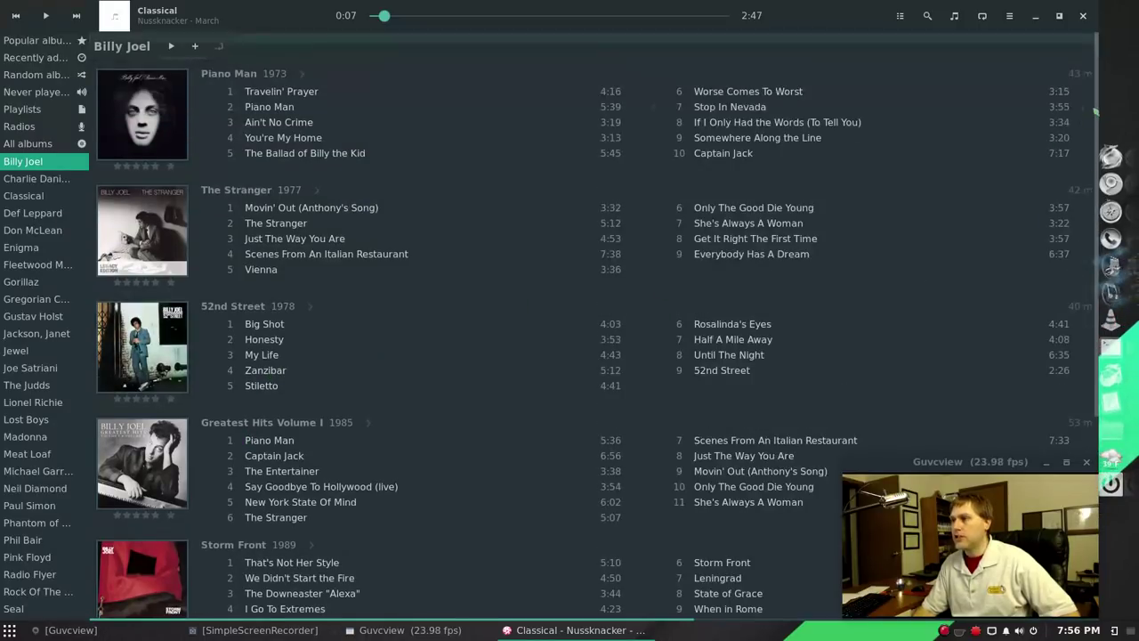
Step: Review Billy Joel's album covers and track lists again, along with the artists in the collection list
{"action": "scroll", "coordinate": [1097, 111], "scroll_direction": "up", "scroll_amount": 2}
{"action": "scroll", "coordinate": [1097, 112], "scroll_direction": "down", "scroll_amount": 4}
{"action": "scroll", "coordinate": [1096, 111], "scroll_direction": "up", "scroll_amount": 4}
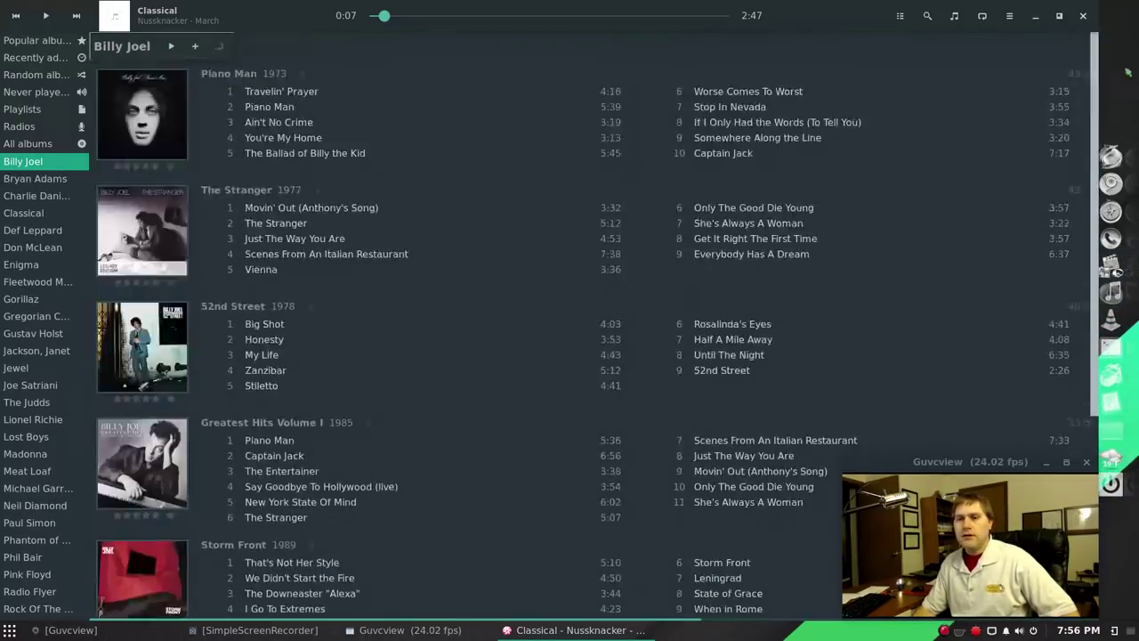
{"action": "scroll", "coordinate": [27, 216], "scroll_direction": "down", "scroll_amount": 3}
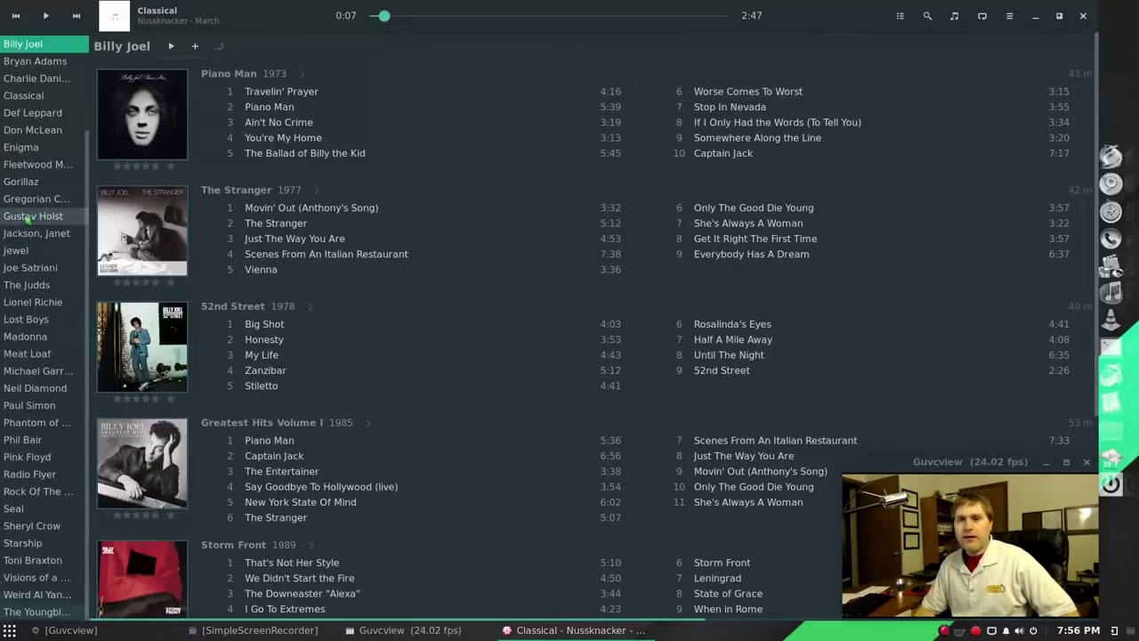
{"action": "scroll", "coordinate": [27, 218], "scroll_direction": "up", "scroll_amount": 3}
{"action": "scroll", "coordinate": [399, 438], "scroll_direction": "down", "scroll_amount": 3}
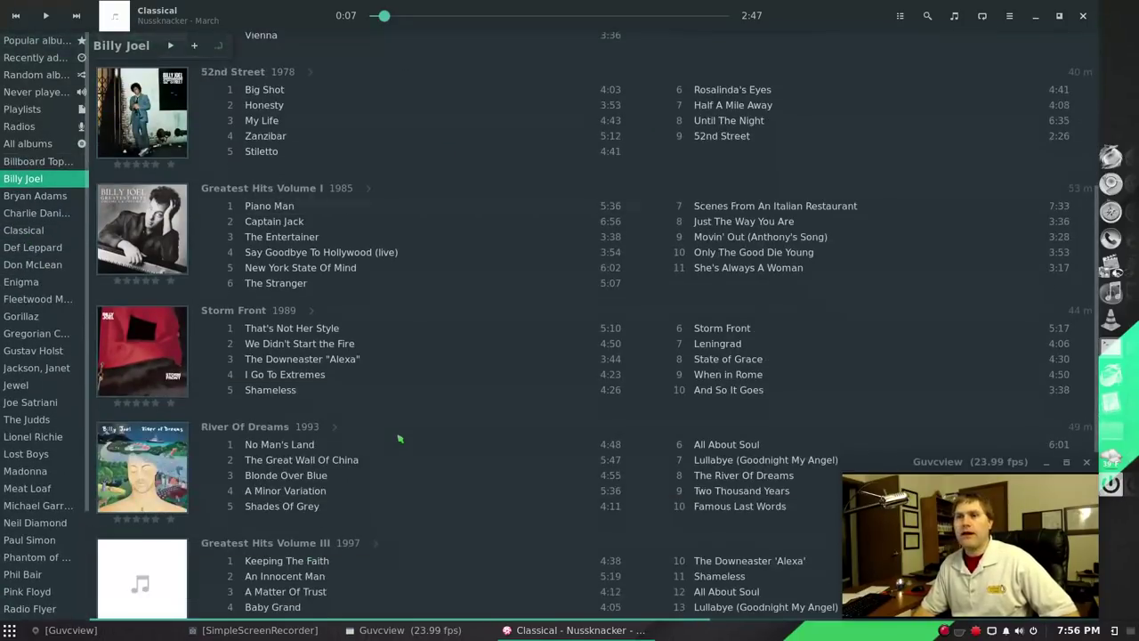
{"action": "scroll", "coordinate": [400, 438], "scroll_direction": "up", "scroll_amount": 3}
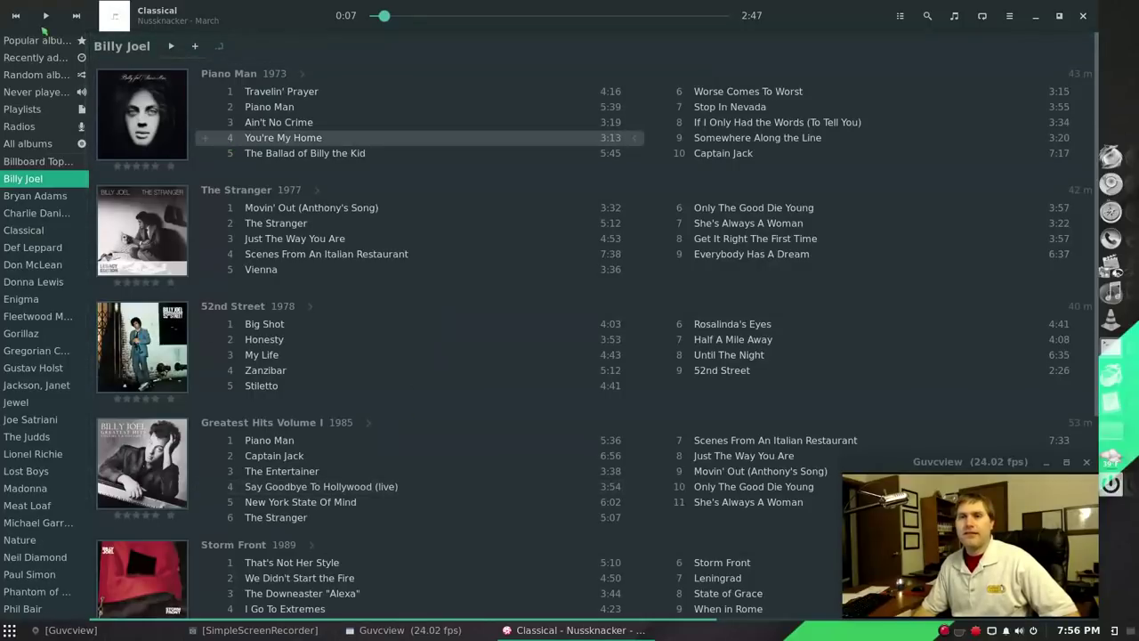
Step: Play Spring from The Four Seasons under Classical, adjusting the output volume and briefly minimising the player during playback
{"action": "left_click", "coordinate": [42, 231]}
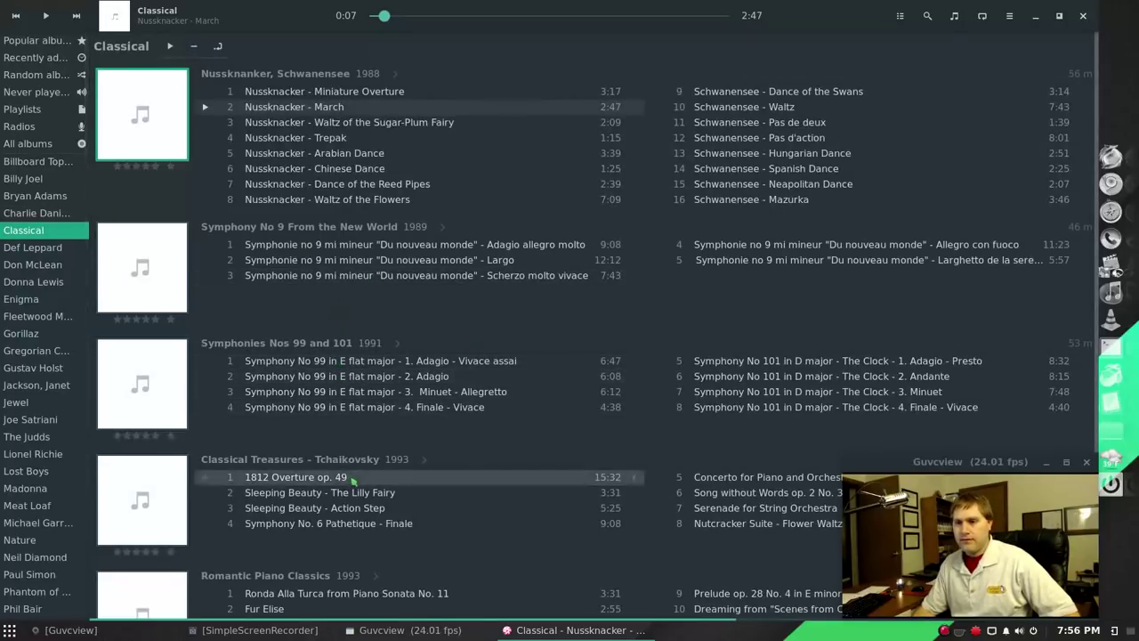
{"action": "scroll", "coordinate": [451, 365], "scroll_direction": "down", "scroll_amount": 5}
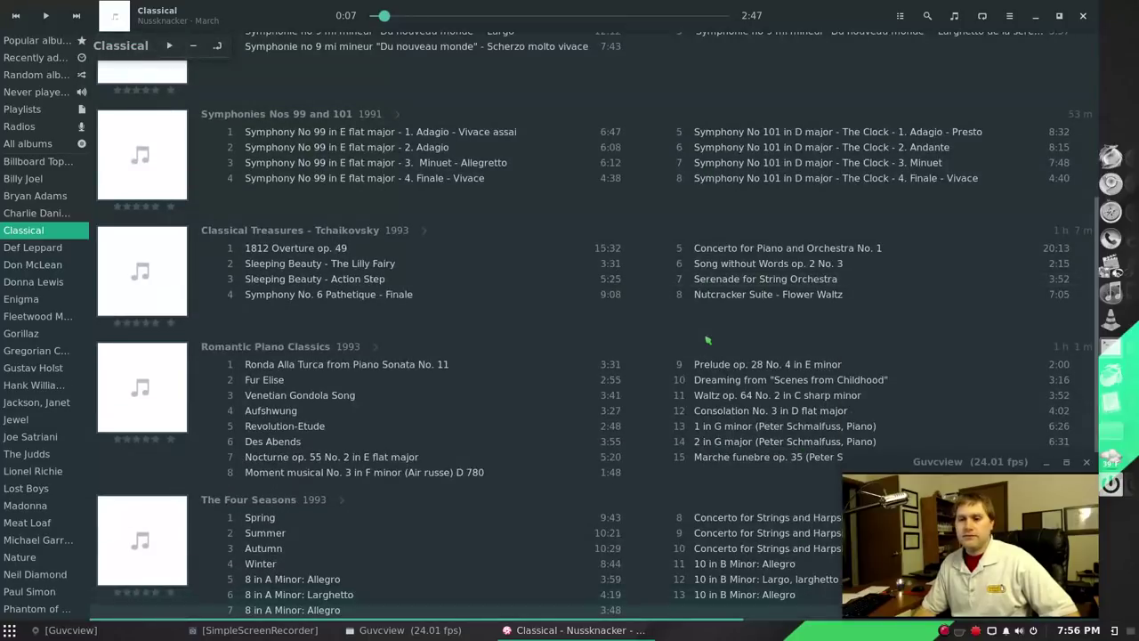
{"action": "double_click", "coordinate": [289, 520]}
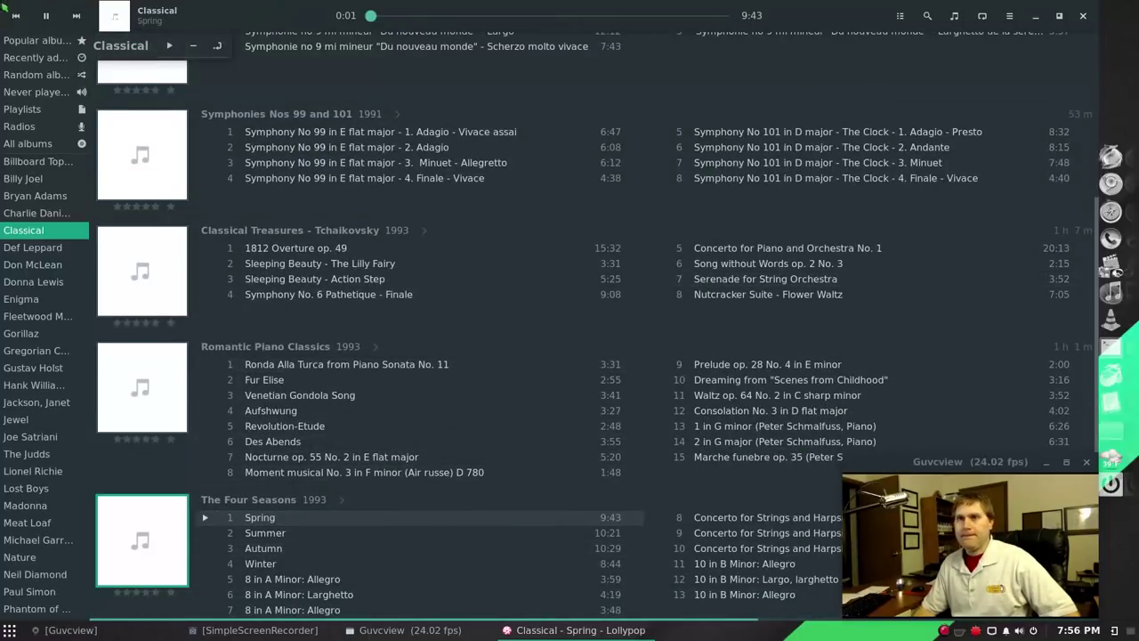
{"action": "key", "text": "XF86AudioRaiseVolume"}
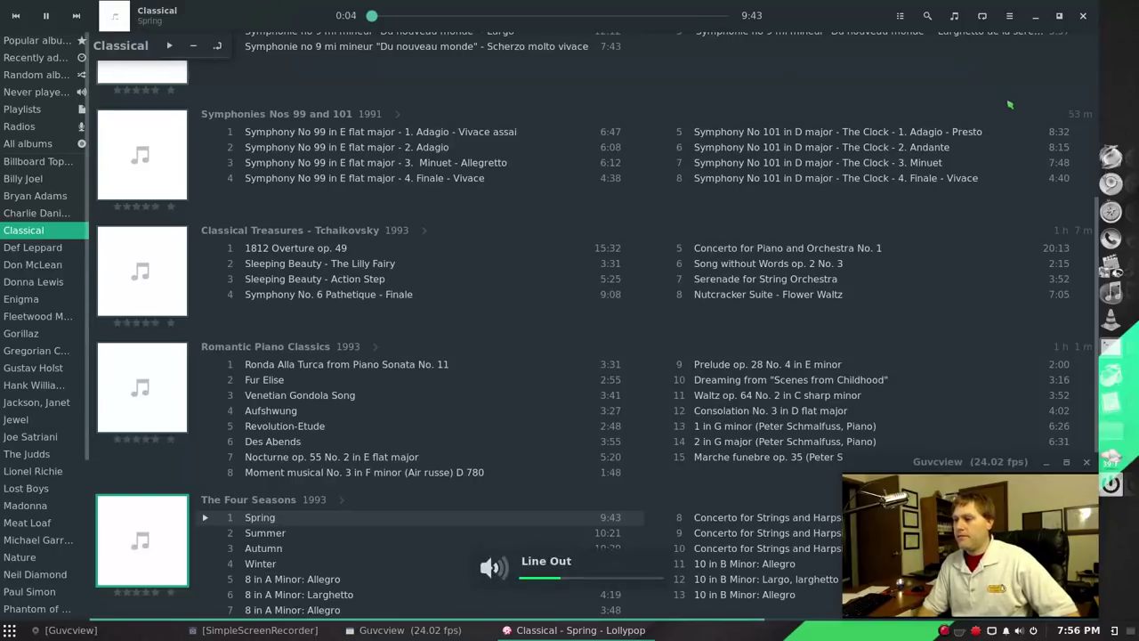
{"action": "key", "text": "XF86AudioLowerVolume"}
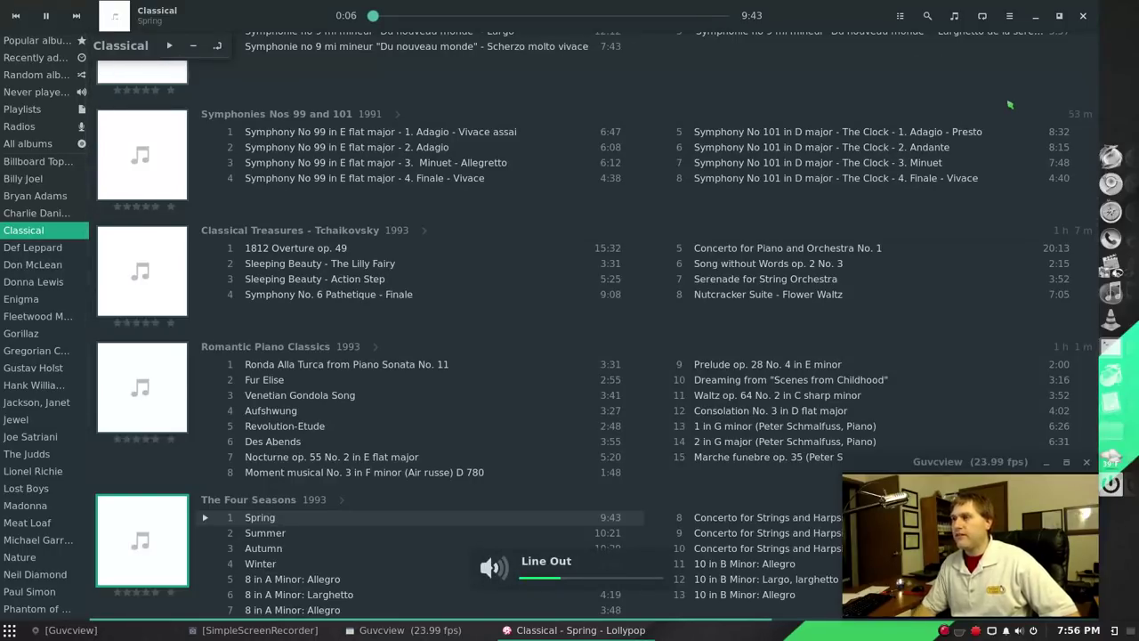
{"action": "left_click", "coordinate": [1035, 15]}
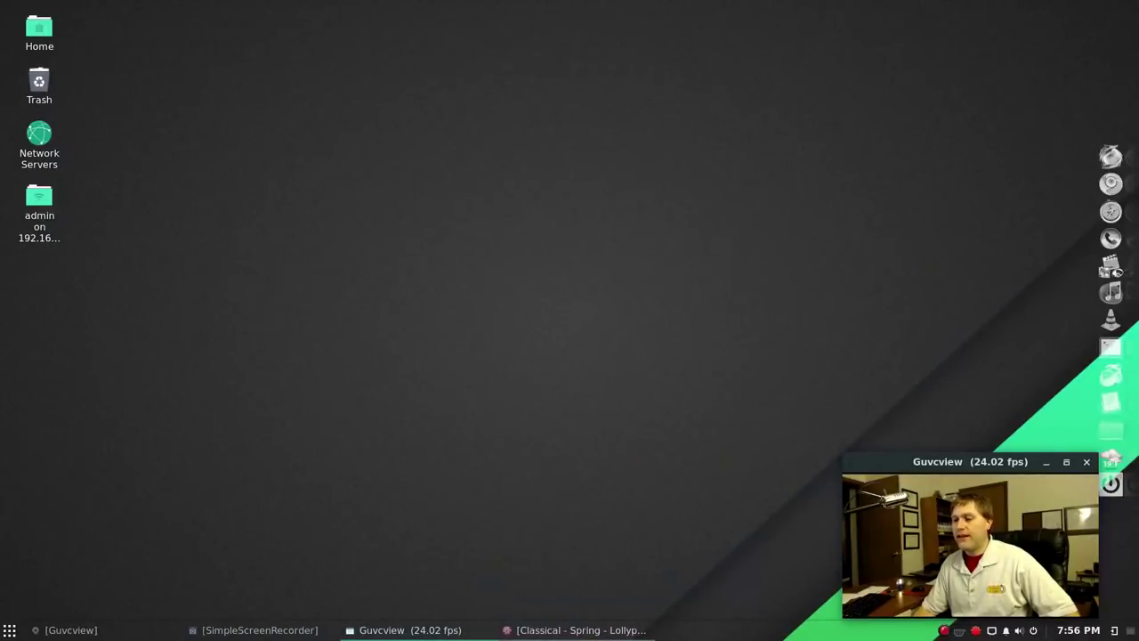
{"action": "left_click", "coordinate": [579, 630]}
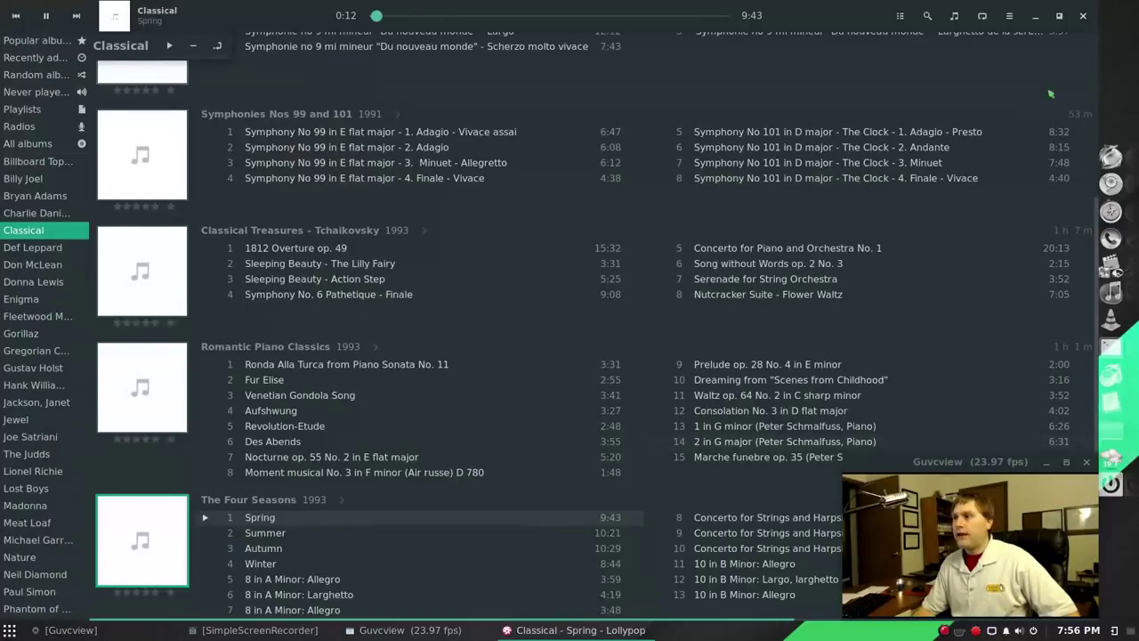
Step: Review the Appearance and Behaviour preferences, and enable Continue playback when closed
{"action": "left_click", "coordinate": [1011, 23]}
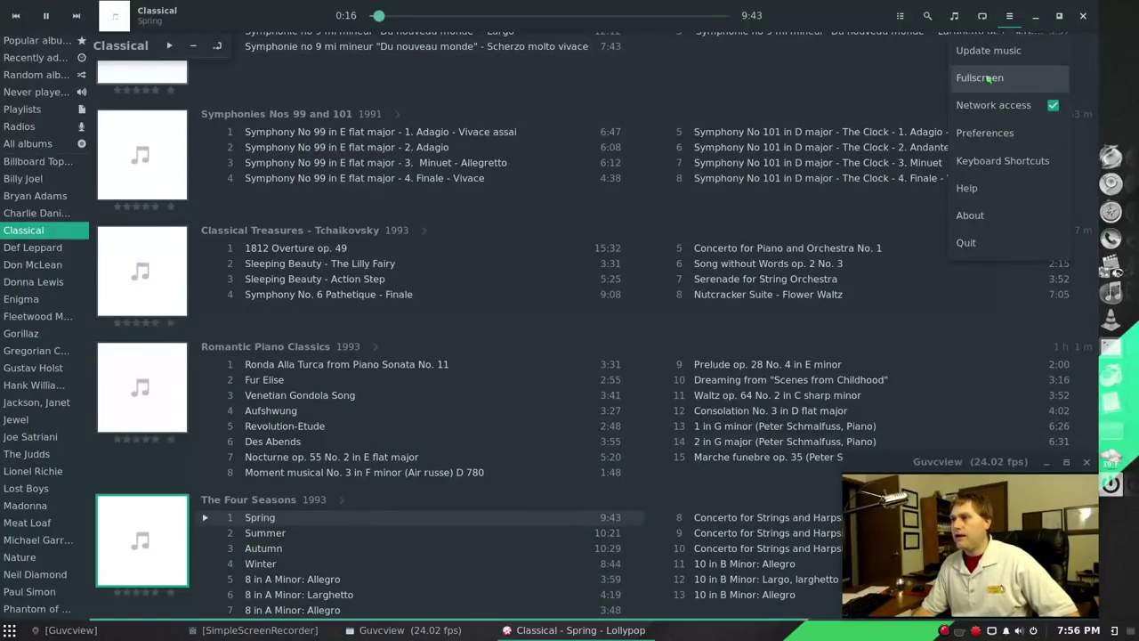
{"action": "left_click", "coordinate": [988, 133]}
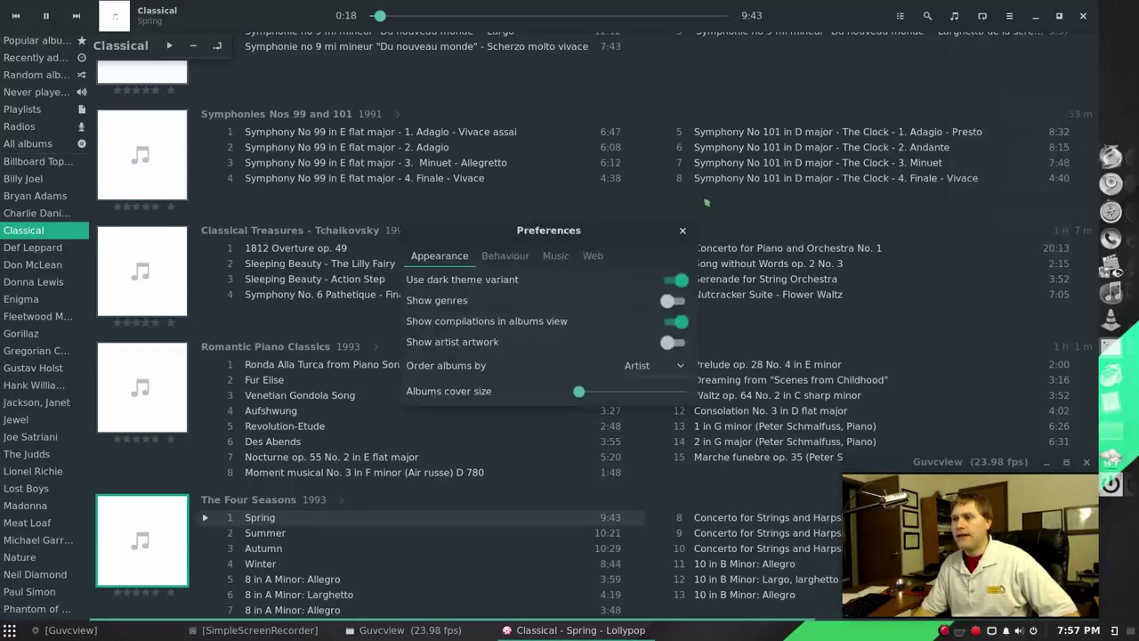
{"action": "left_click", "coordinate": [506, 260]}
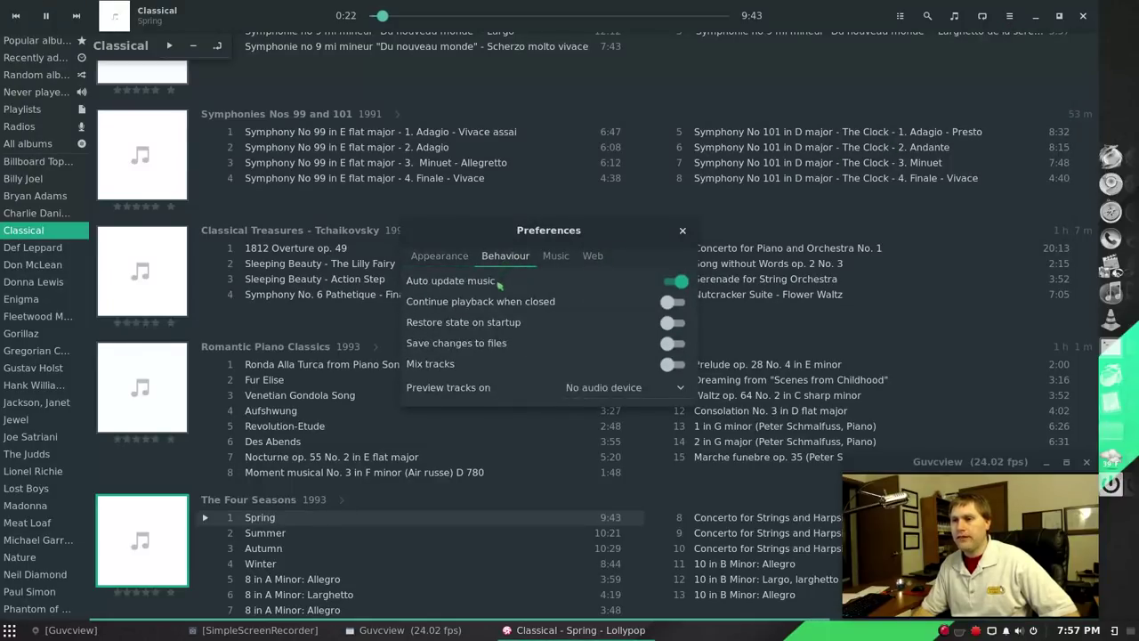
{"action": "left_click", "coordinate": [670, 304]}
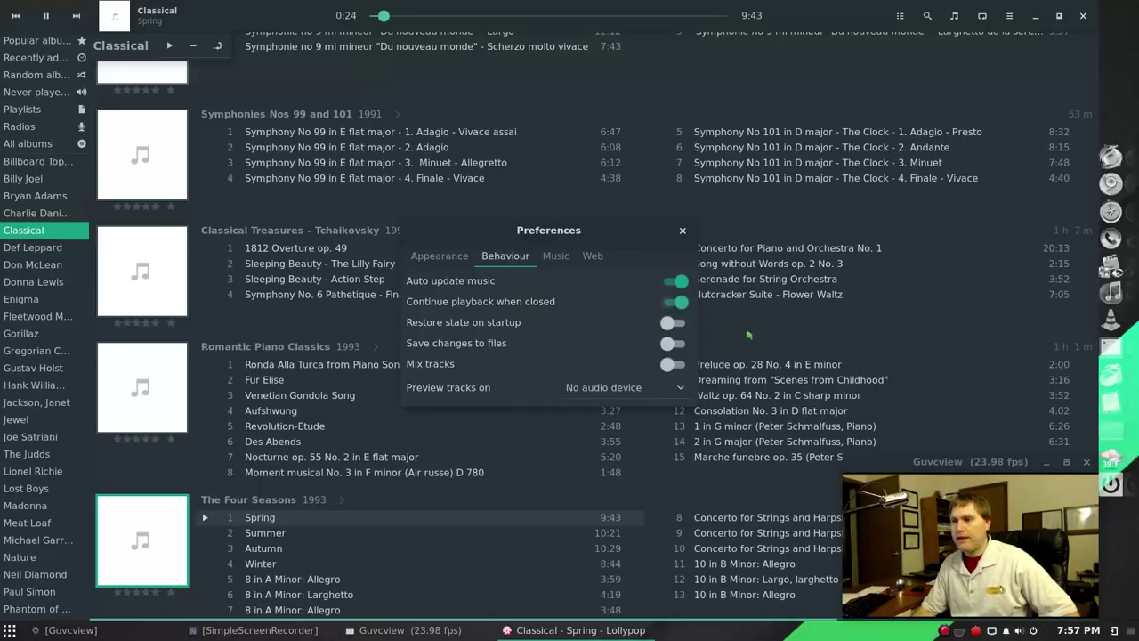
{"action": "left_click", "coordinate": [683, 231]}
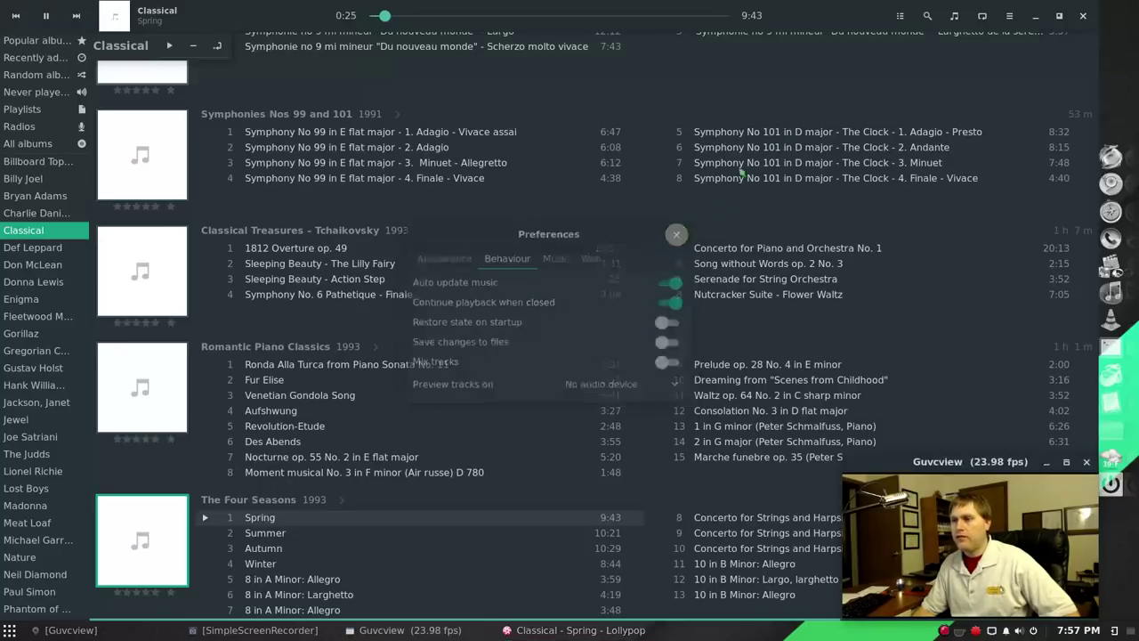
Step: Close the player window during playback and check Lollypop's background playback in the desktop's media applet
{"action": "left_click", "coordinate": [1083, 15]}
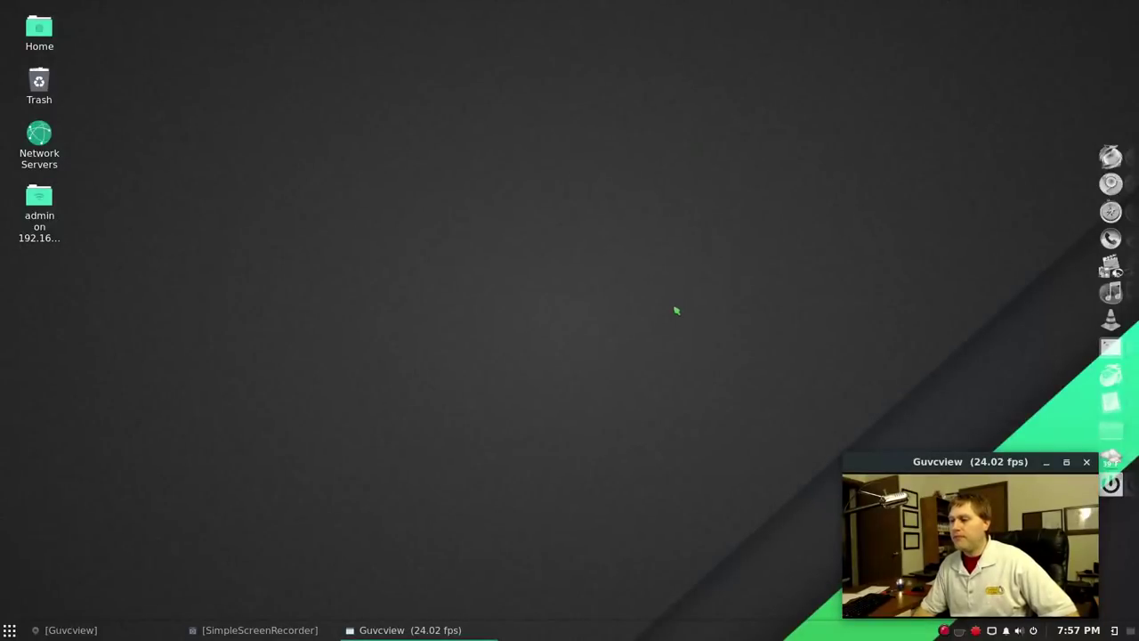
{"action": "left_click", "coordinate": [1114, 630]}
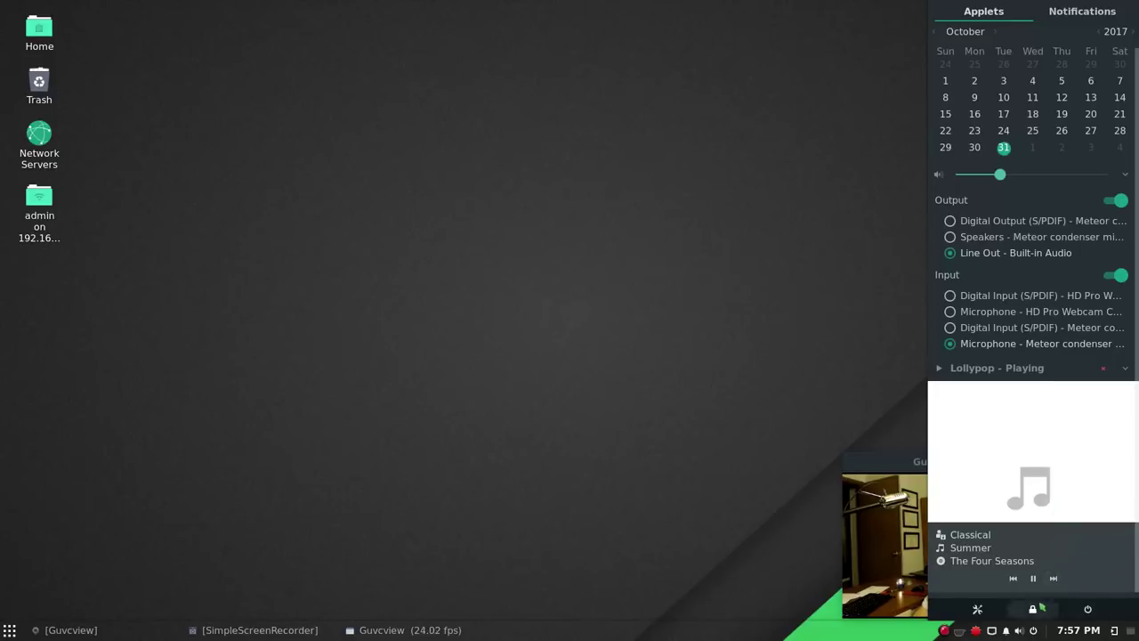
{"action": "left_click", "coordinate": [1114, 630]}
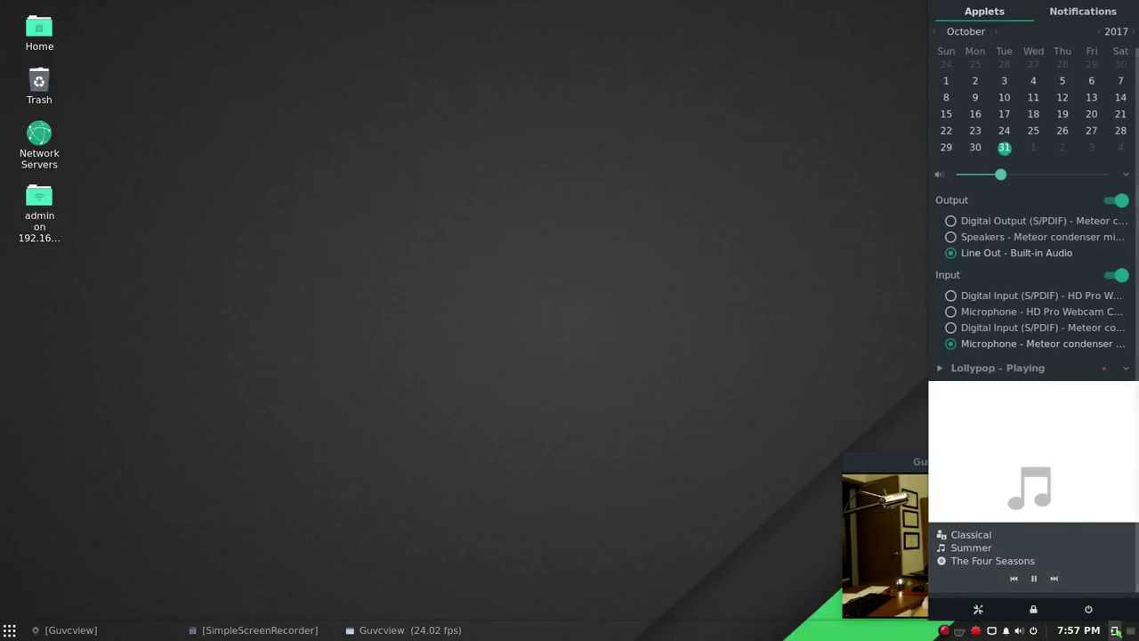